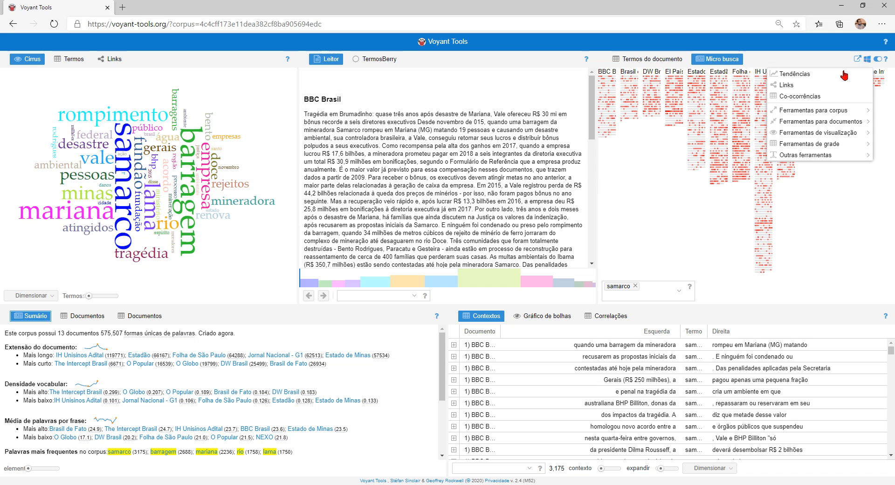
- Show the corpus as a scatter plot (Gráfico de dispersão) and export that view by URL into its own browser tab
{"action": "mouse_move", "coordinate": [805, 114]}
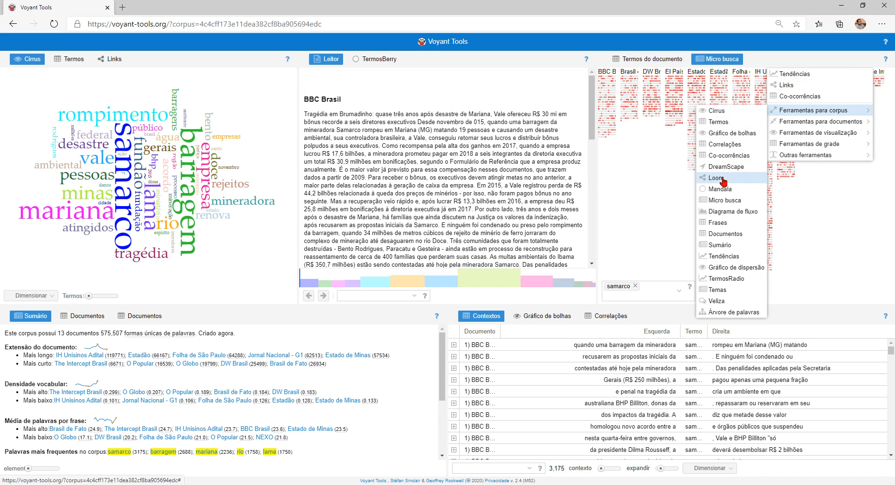
{"action": "left_click", "coordinate": [731, 269]}
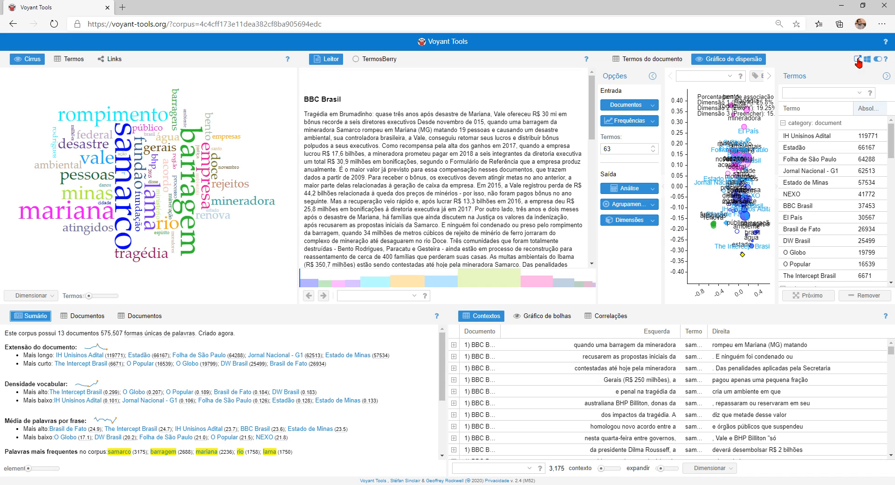
{"action": "left_click", "coordinate": [858, 61]}
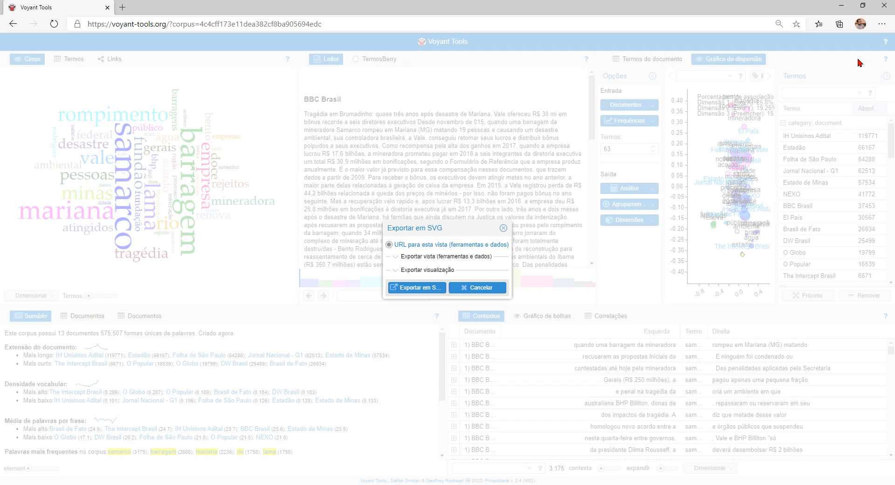
{"action": "left_click", "coordinate": [416, 287]}
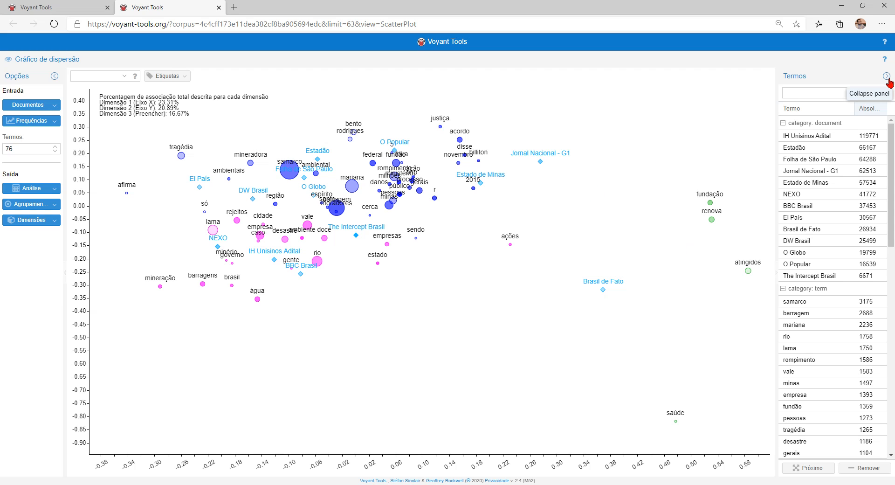
- Remove the term "r" from the scatter plot's term list
{"action": "left_click", "coordinate": [816, 93]}
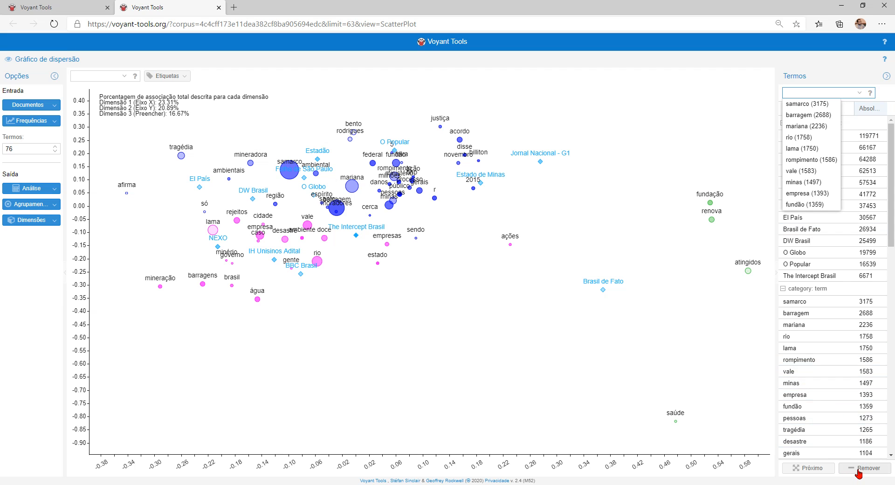
{"action": "left_click", "coordinate": [724, 112]}
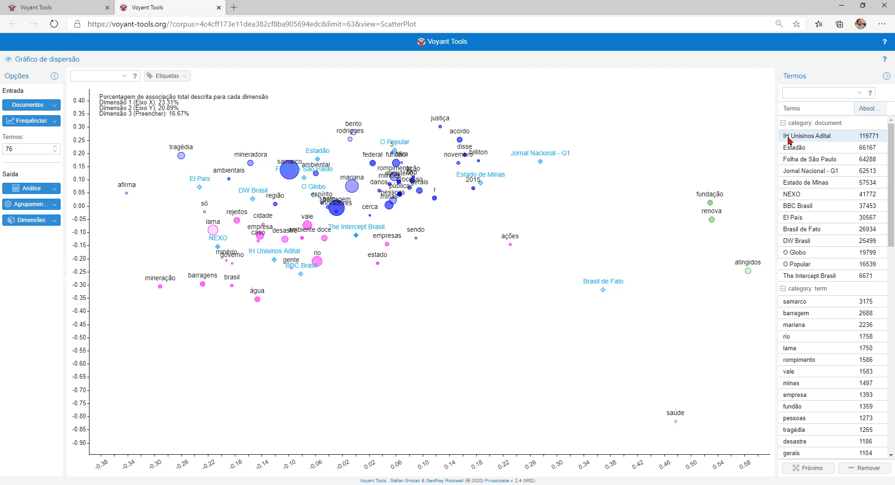
{"action": "scroll", "coordinate": [810, 248], "scroll_direction": "down", "scroll_amount": 1}
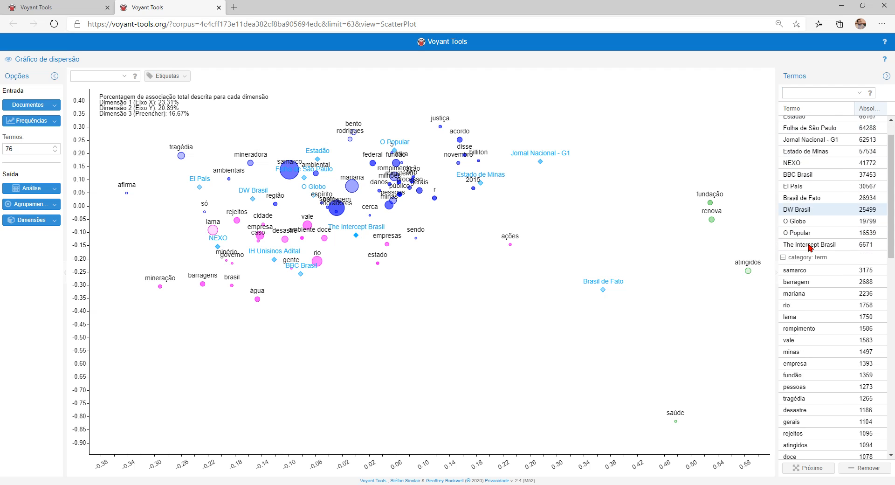
{"action": "scroll", "coordinate": [809, 246], "scroll_direction": "down", "scroll_amount": 5}
{"action": "left_click", "coordinate": [795, 428]}
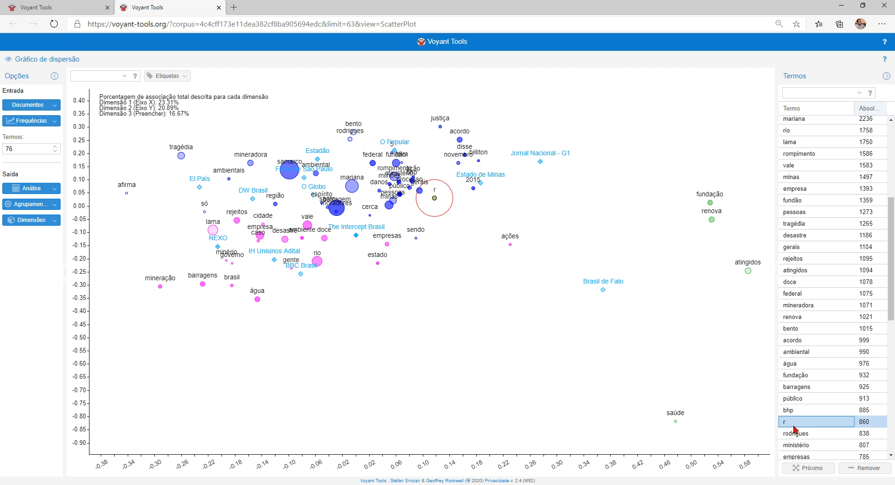
{"action": "mouse_move", "coordinate": [435, 197]}
{"action": "left_click", "coordinate": [868, 468]}
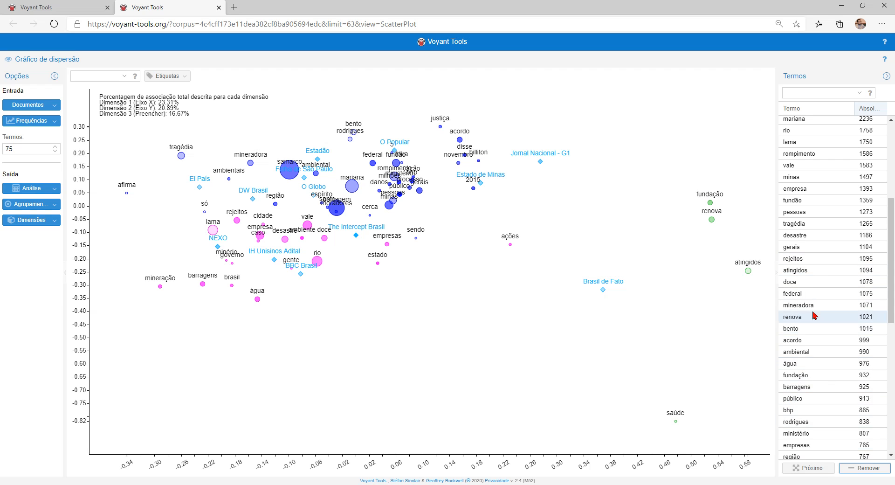
- Remove the term "5" from the scatter plot's term list
{"action": "scroll", "coordinate": [817, 261], "scroll_direction": "down", "scroll_amount": 7}
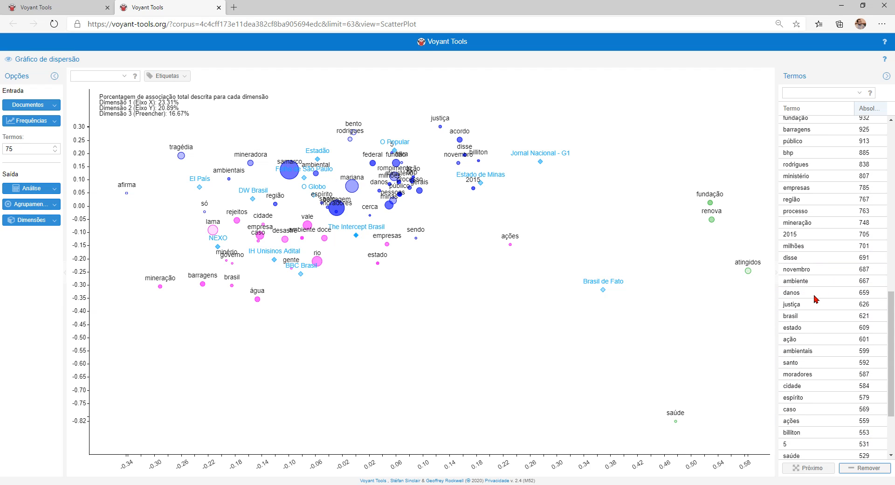
{"action": "left_click", "coordinate": [789, 448]}
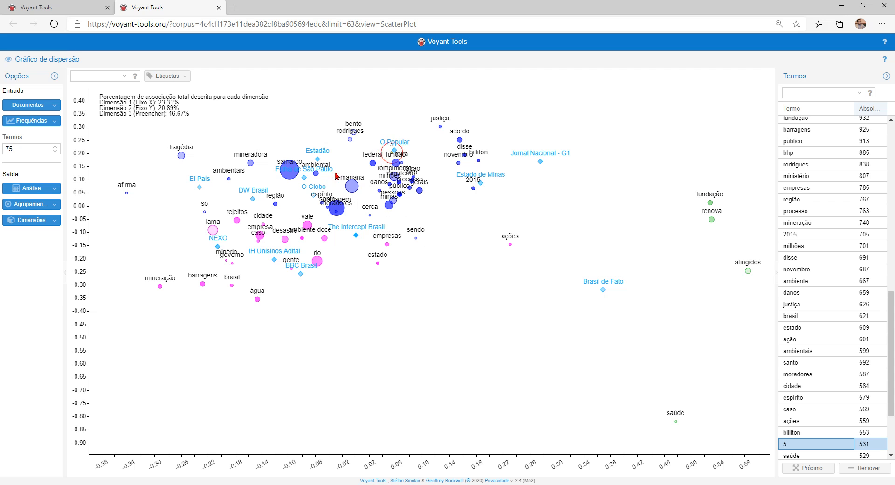
{"action": "left_click", "coordinate": [855, 471]}
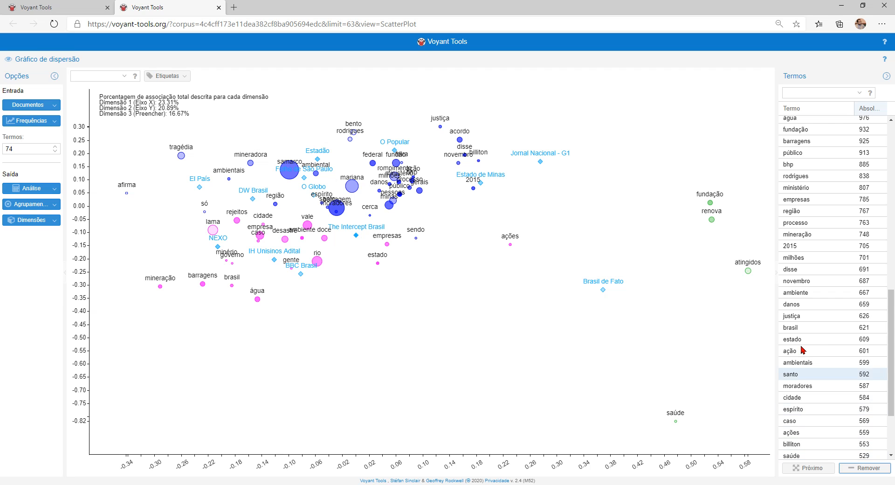
- Add samarco, mariana, rio, lama, rompimento, vale, minas, empresa and fundão to the term search of the term list
{"action": "left_click_drag", "start_coordinate": [892, 346], "coordinate": [892, 182]}
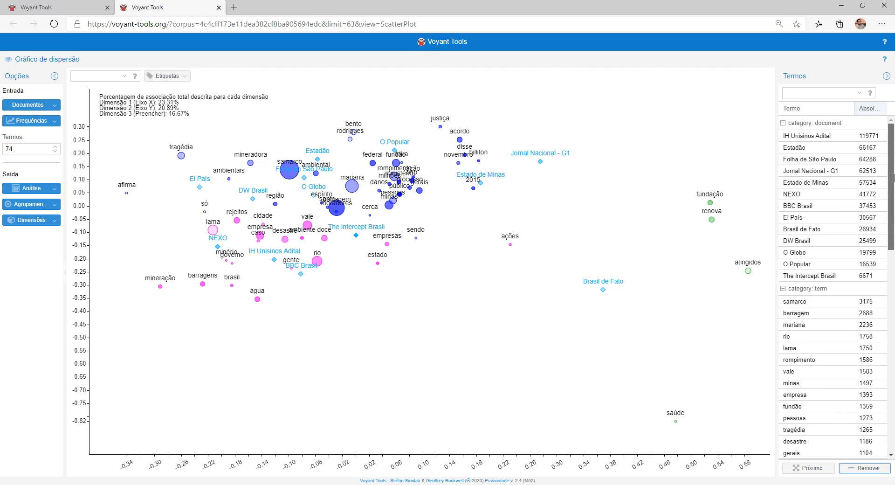
{"action": "left_click", "coordinate": [823, 93]}
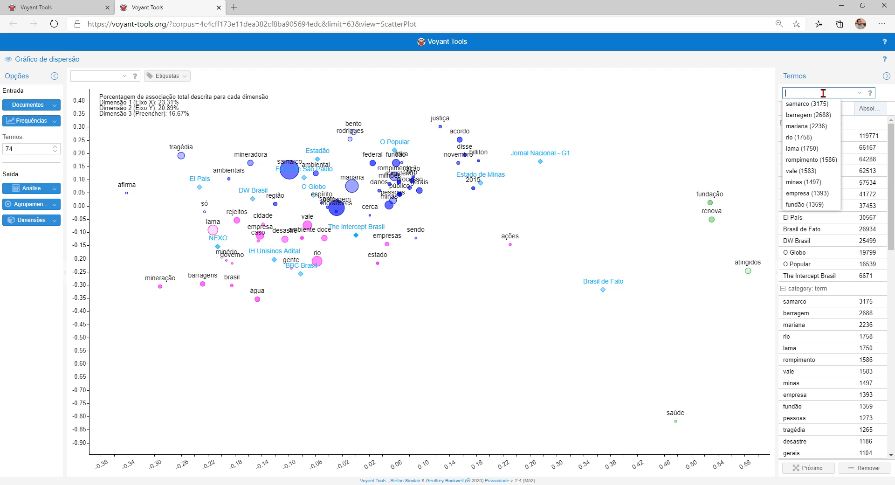
{"action": "left_click", "coordinate": [815, 103]}
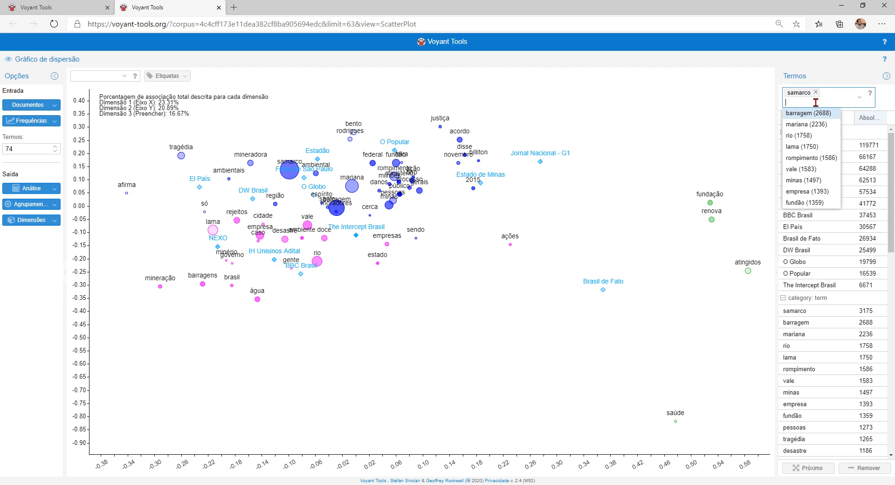
{"action": "left_click", "coordinate": [812, 124]}
{"action": "left_click", "coordinate": [806, 134]}
{"action": "left_click", "coordinate": [802, 134]}
{"action": "left_click", "coordinate": [803, 145]}
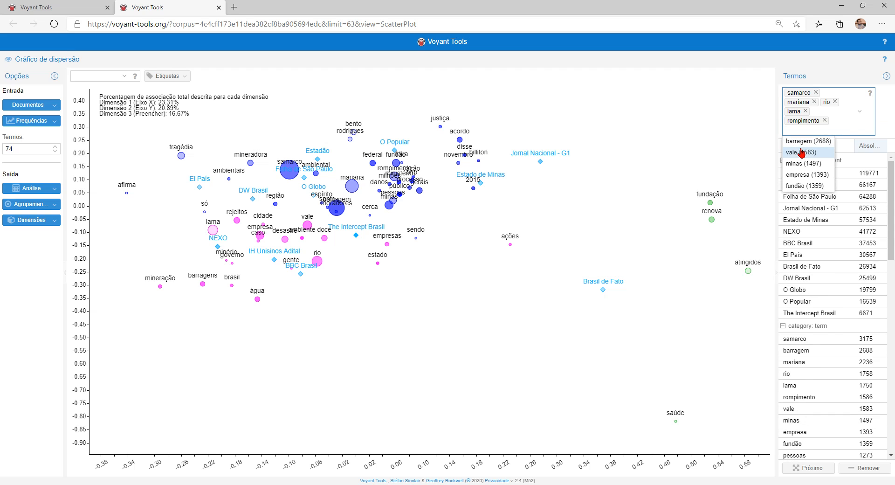
{"action": "left_click", "coordinate": [803, 153]}
{"action": "left_click", "coordinate": [802, 162]}
{"action": "left_click", "coordinate": [802, 167]}
{"action": "left_click", "coordinate": [801, 171]}
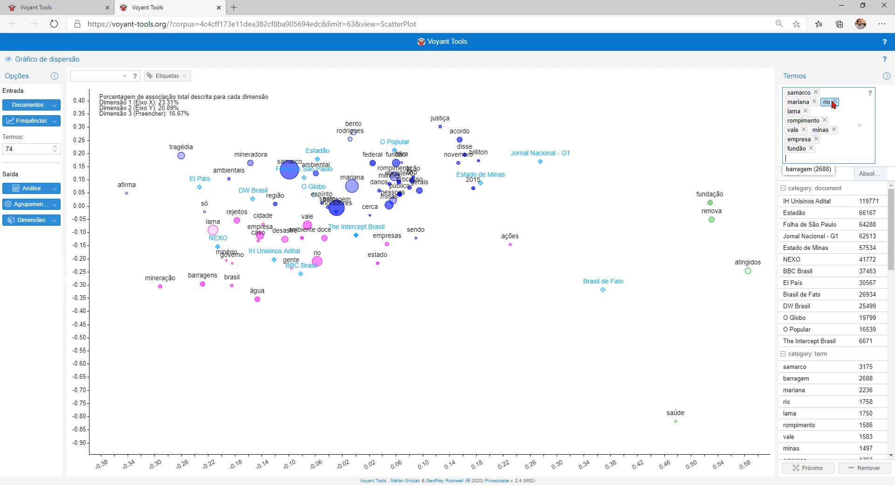
- Clear all the chosen terms from the term search of the term list
{"action": "left_click", "coordinate": [816, 92]}
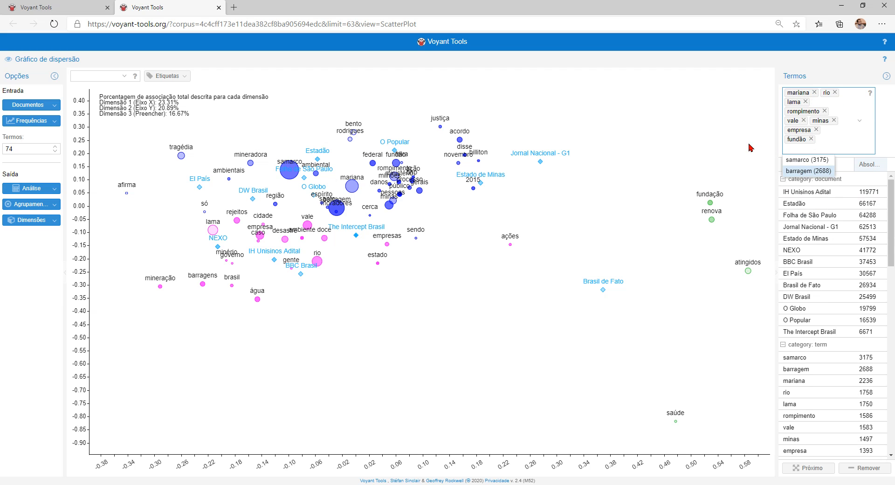
{"action": "left_click", "coordinate": [811, 139]}
{"action": "left_click", "coordinate": [816, 130]}
{"action": "left_click", "coordinate": [834, 120]}
{"action": "left_click", "coordinate": [804, 120]}
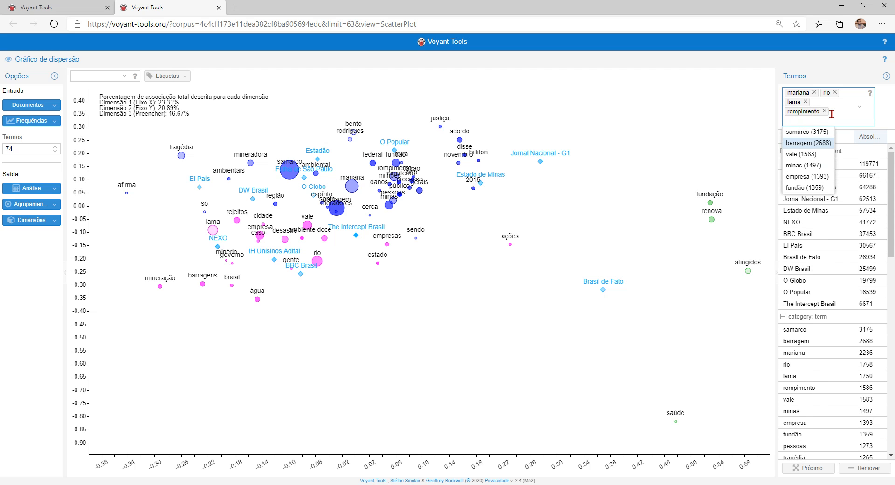
{"action": "left_click", "coordinate": [825, 111]}
{"action": "left_click", "coordinate": [806, 102]}
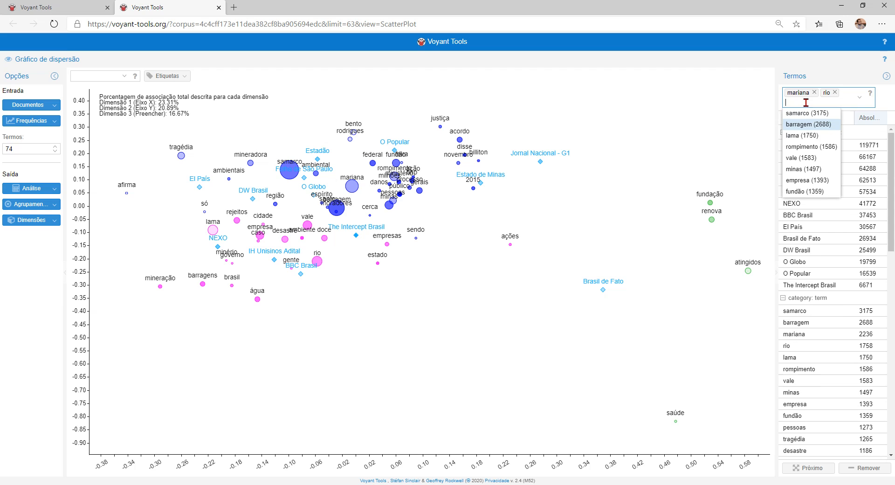
{"action": "left_click", "coordinate": [814, 92]}
{"action": "left_click", "coordinate": [798, 92]}
{"action": "left_click", "coordinate": [843, 69]}
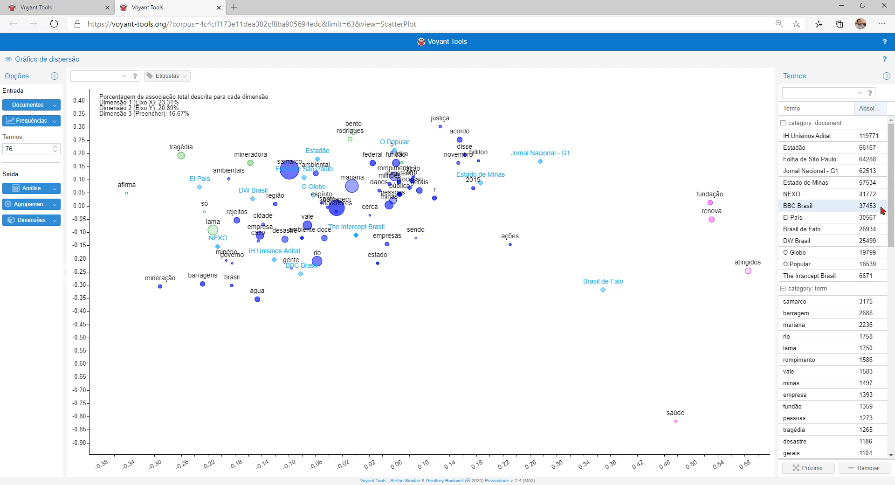
- Remove the terms "r" and "2015" from the scatter plot and collapse the term list
{"action": "scroll", "coordinate": [797, 292], "scroll_direction": "down", "scroll_amount": 9}
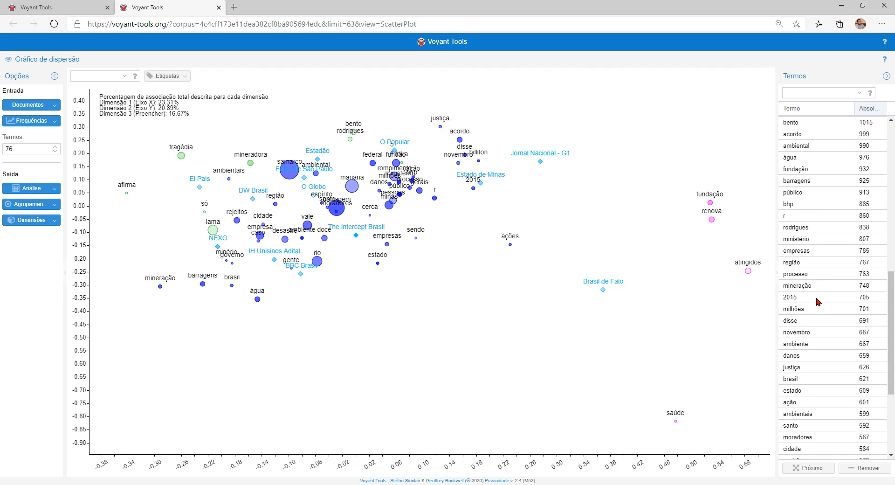
{"action": "left_click", "coordinate": [793, 216]}
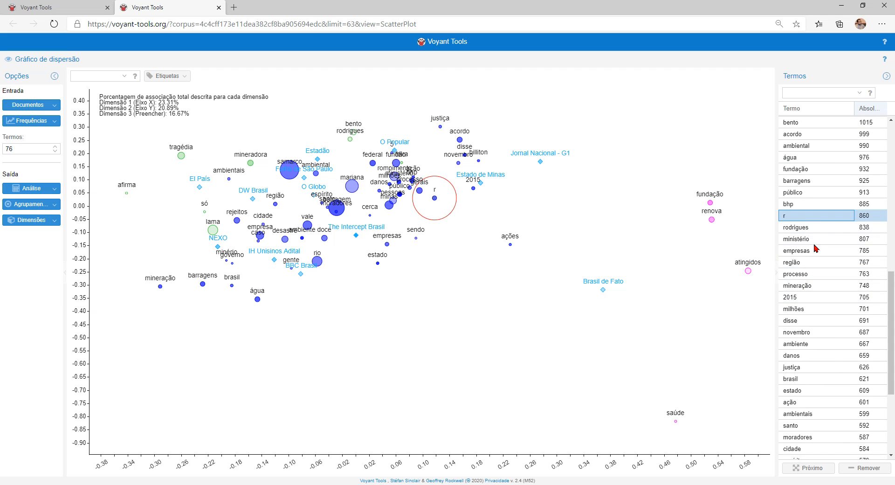
{"action": "left_click", "coordinate": [864, 469]}
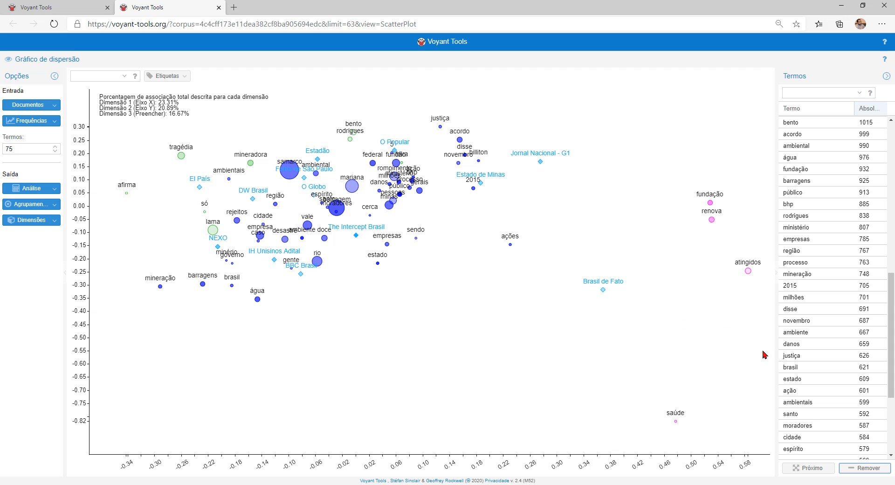
{"action": "left_click", "coordinate": [801, 286]}
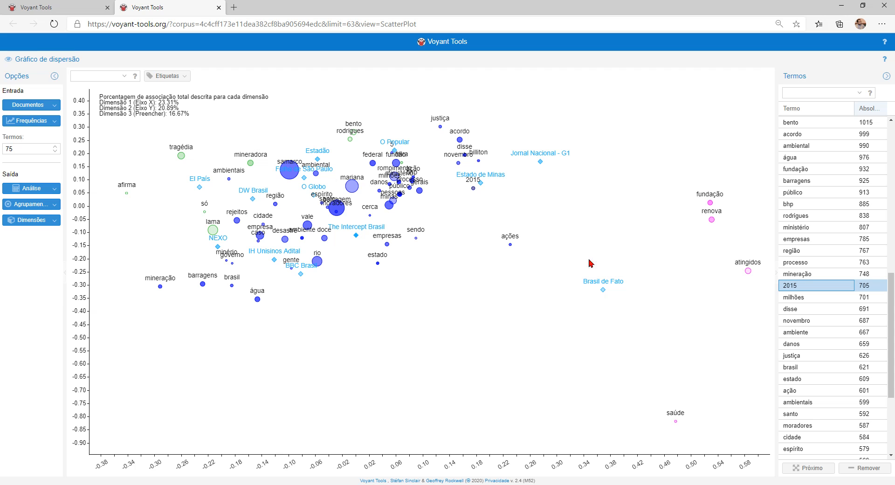
{"action": "left_click", "coordinate": [868, 468]}
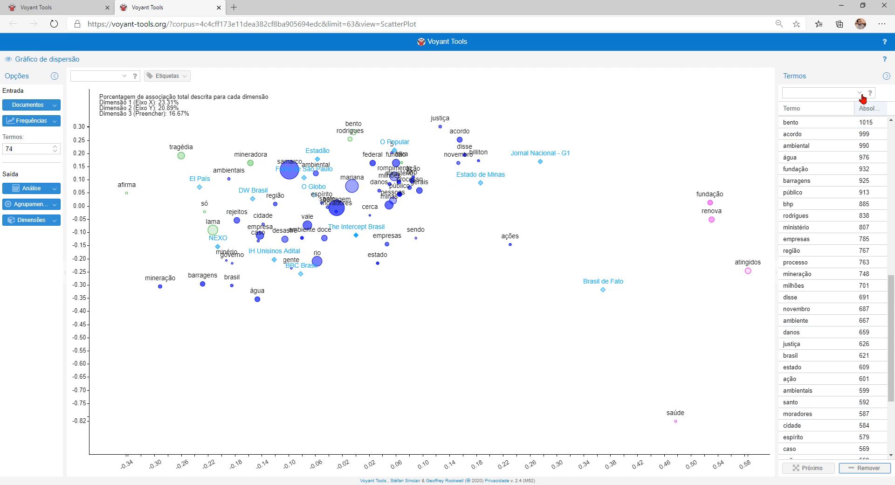
{"action": "left_click", "coordinate": [886, 77]}
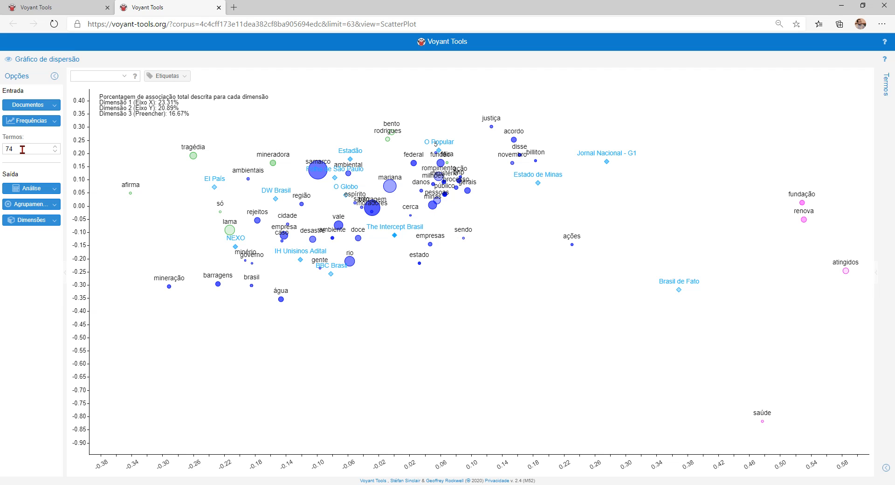
- Check the frequency types and the selection of documents available as input for the scatter plot, leaving both as they are
{"action": "left_click", "coordinate": [46, 122]}
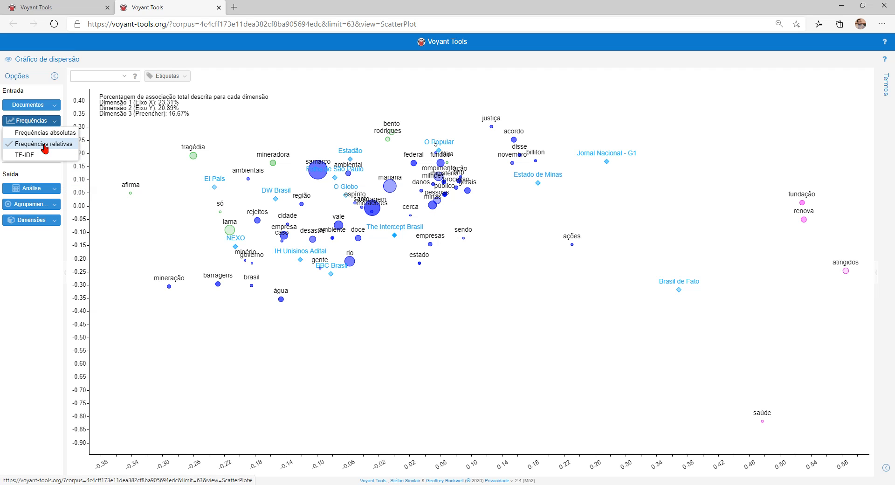
{"action": "left_click", "coordinate": [282, 125]}
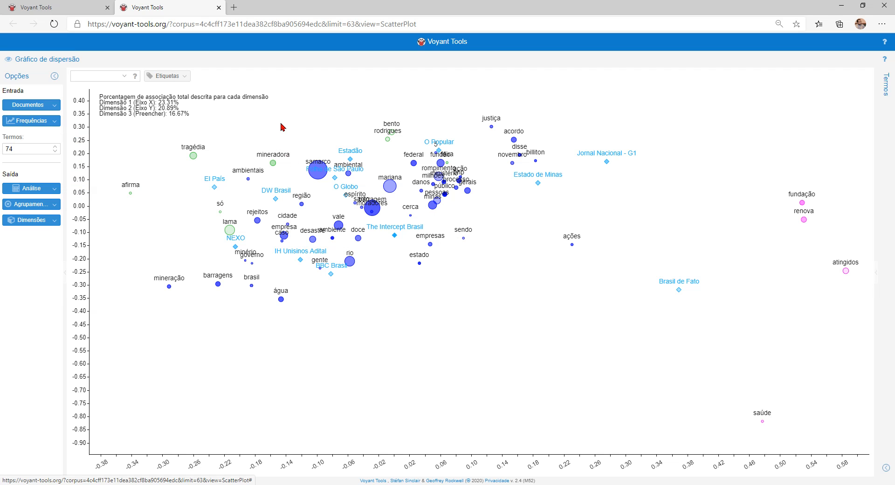
{"action": "left_click", "coordinate": [53, 106]}
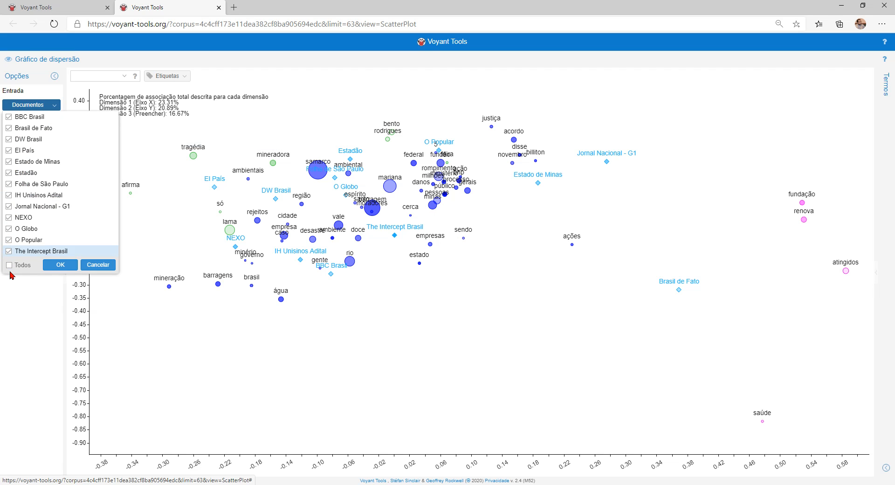
{"action": "left_click", "coordinate": [98, 264]}
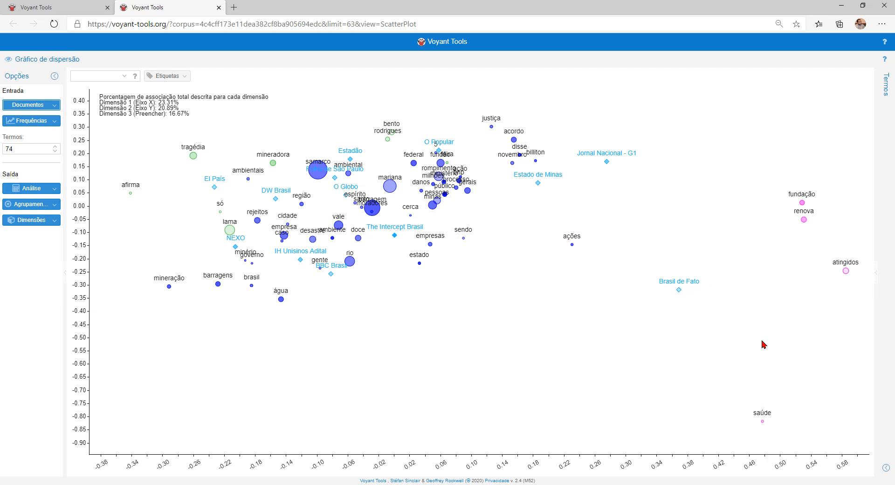
- Set the number of dimensions of the scatter plot to 2
{"action": "mouse_move", "coordinate": [791, 227]}
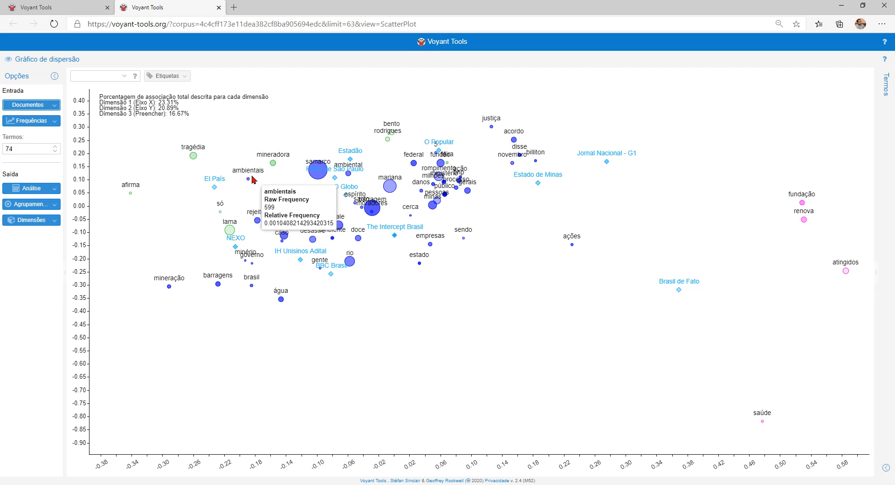
{"action": "mouse_move", "coordinate": [248, 180]}
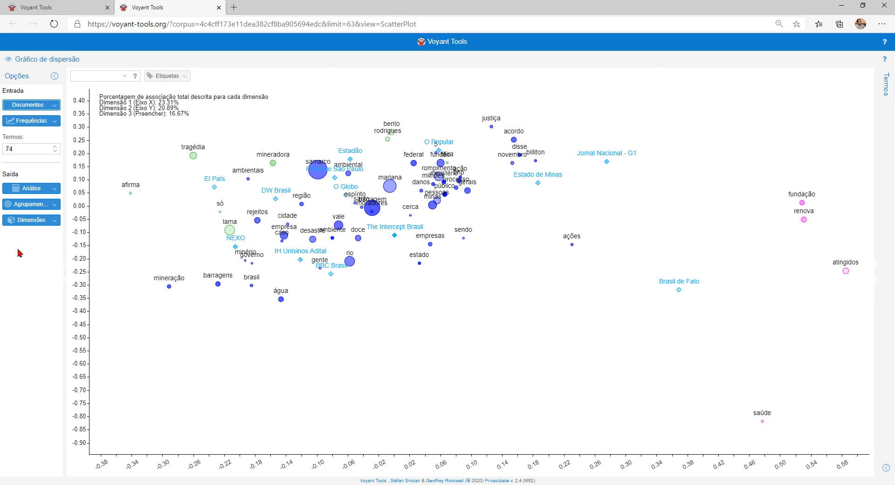
{"action": "left_click", "coordinate": [55, 225]}
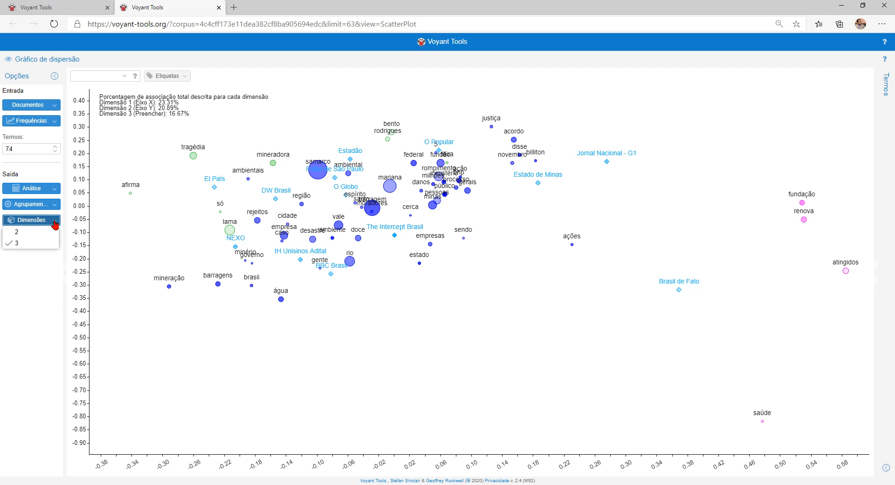
{"action": "left_click", "coordinate": [25, 236]}
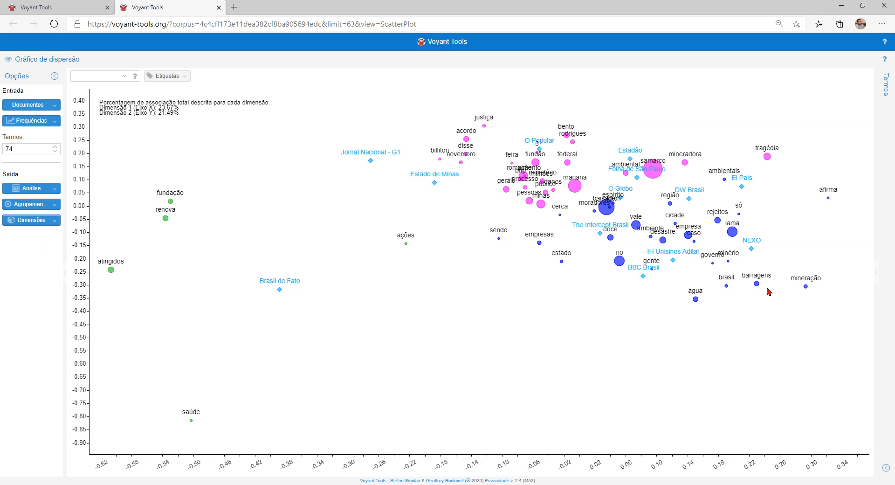
- Set the number of terms in the scatter plot to 63 and check the available numbers of clusters
{"action": "mouse_move", "coordinate": [162, 195]}
{"action": "left_click", "coordinate": [55, 151]}
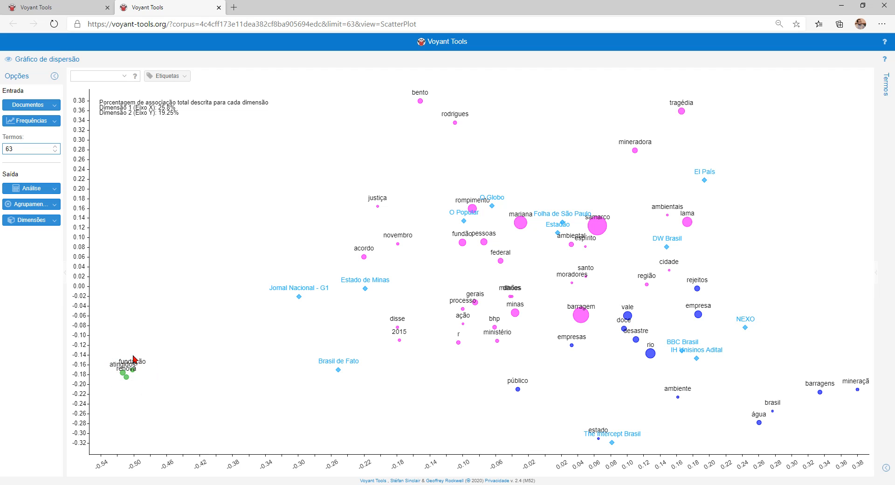
{"action": "mouse_move", "coordinate": [128, 379]}
{"action": "left_click", "coordinate": [55, 204]}
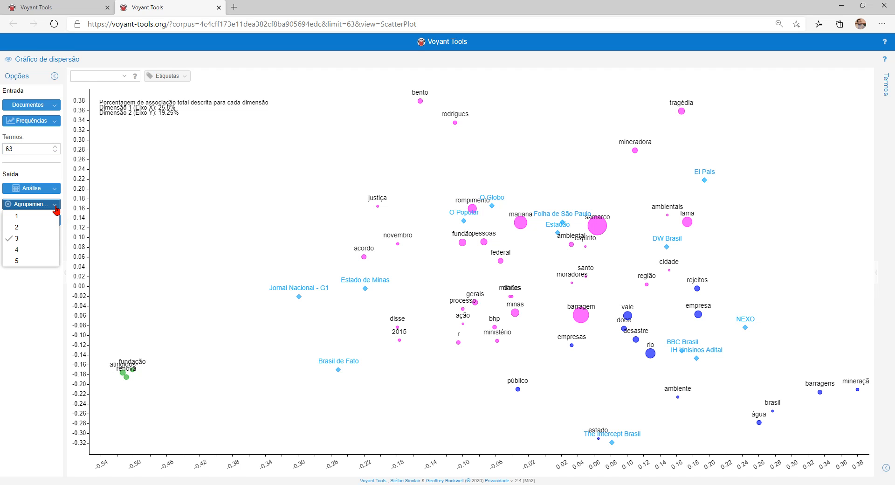
- Switch the scatter plot to principal component analysis and group its terms into 5 clusters
{"action": "left_click", "coordinate": [55, 189]}
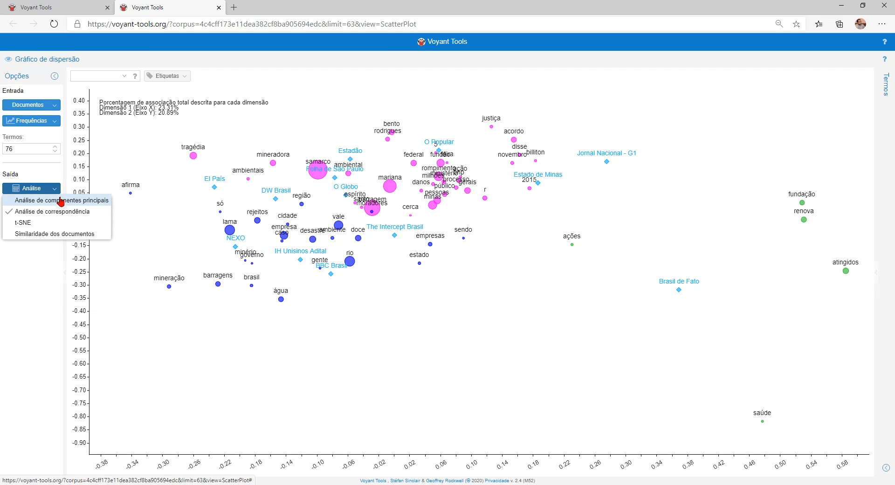
{"action": "left_click", "coordinate": [61, 201]}
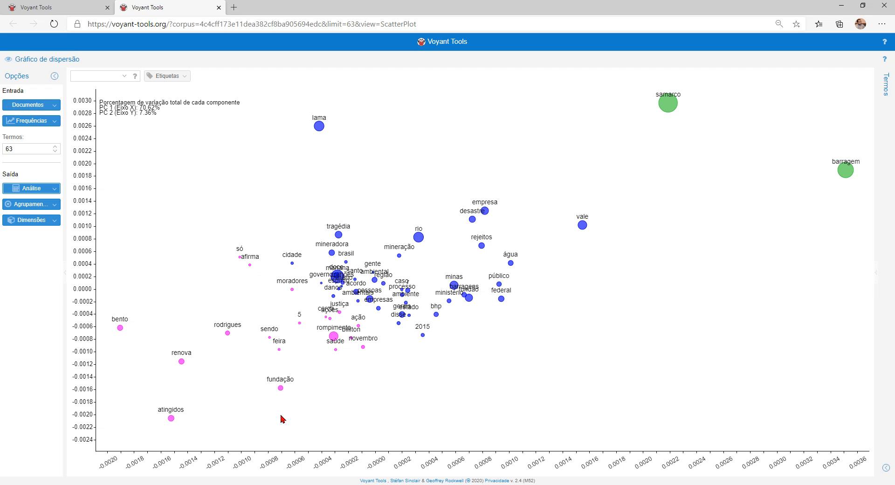
{"action": "mouse_move", "coordinate": [294, 324]}
{"action": "left_click", "coordinate": [51, 224]}
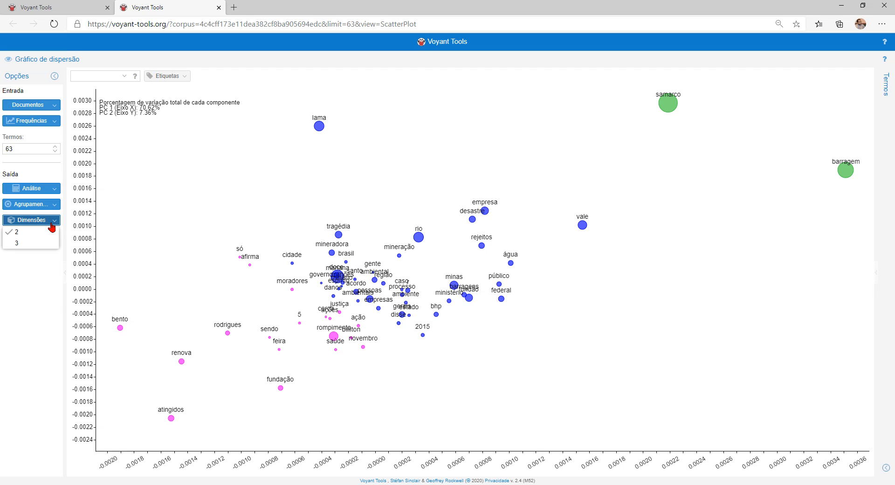
{"action": "left_click", "coordinate": [54, 207]}
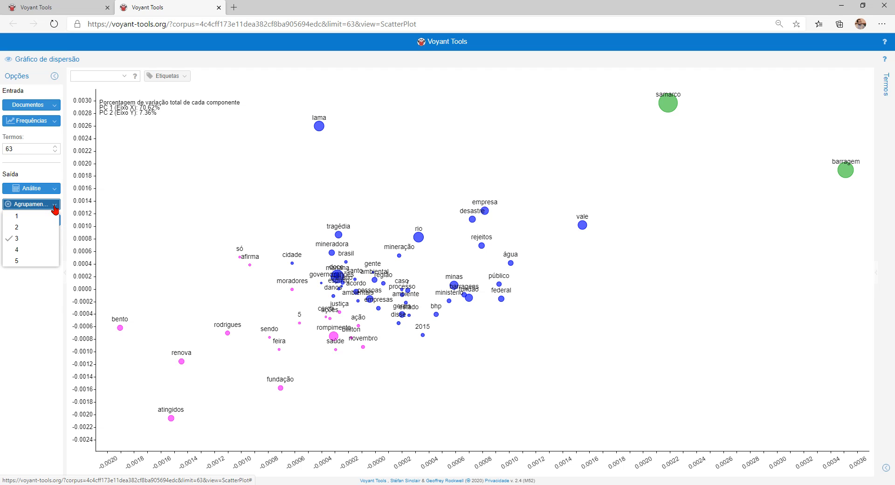
{"action": "left_click", "coordinate": [21, 261]}
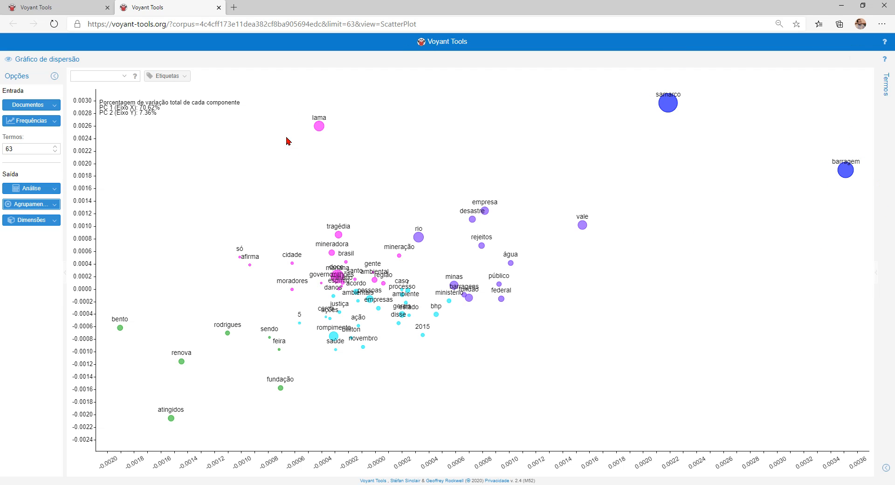
- Try hiding the summary and the term labels of the principal component plot, showing each of them again
{"action": "mouse_move", "coordinate": [356, 293]}
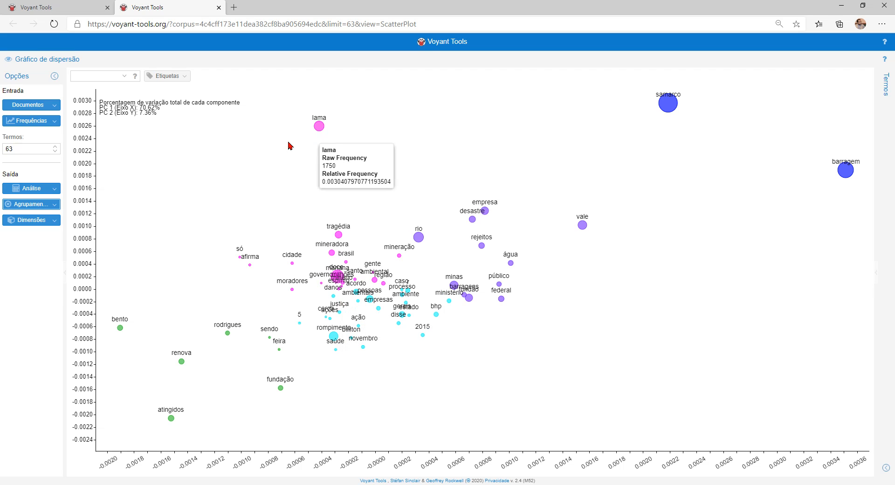
{"action": "mouse_move", "coordinate": [292, 290]}
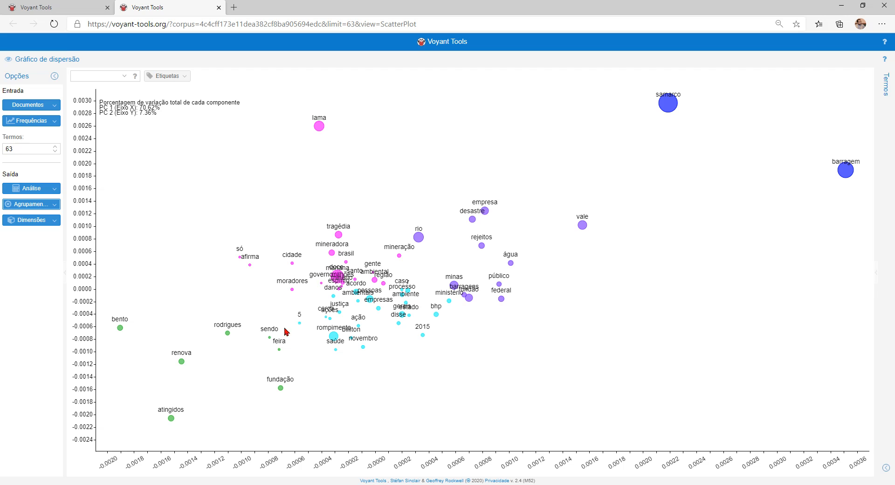
{"action": "mouse_move", "coordinate": [377, 357]}
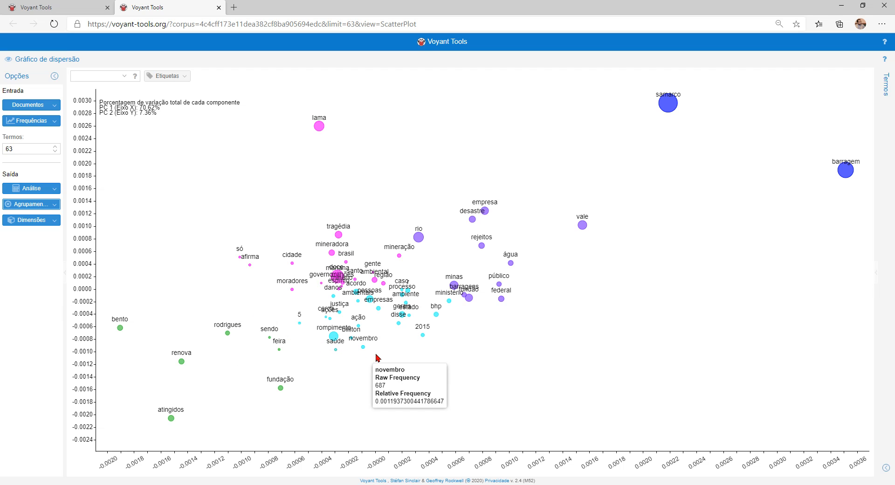
{"action": "mouse_move", "coordinate": [350, 275]}
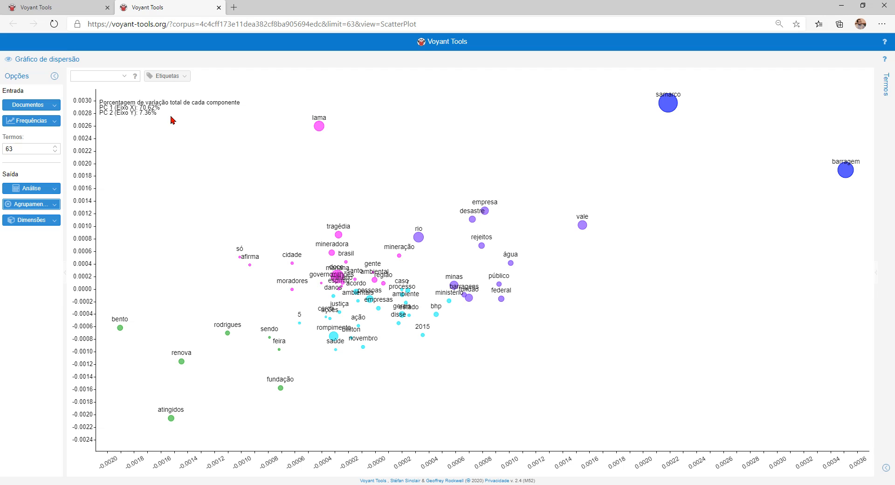
{"action": "left_click", "coordinate": [187, 79]}
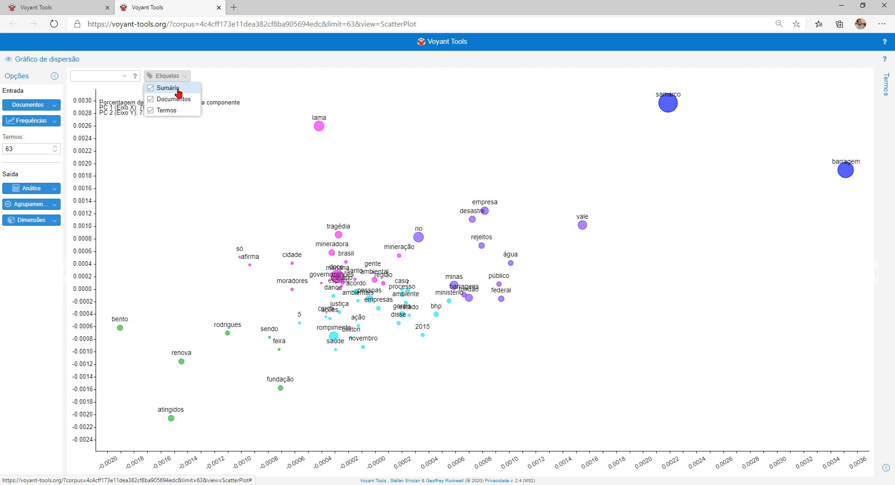
{"action": "left_click", "coordinate": [175, 88]}
{"action": "left_click", "coordinate": [162, 89]}
{"action": "left_click", "coordinate": [166, 111]}
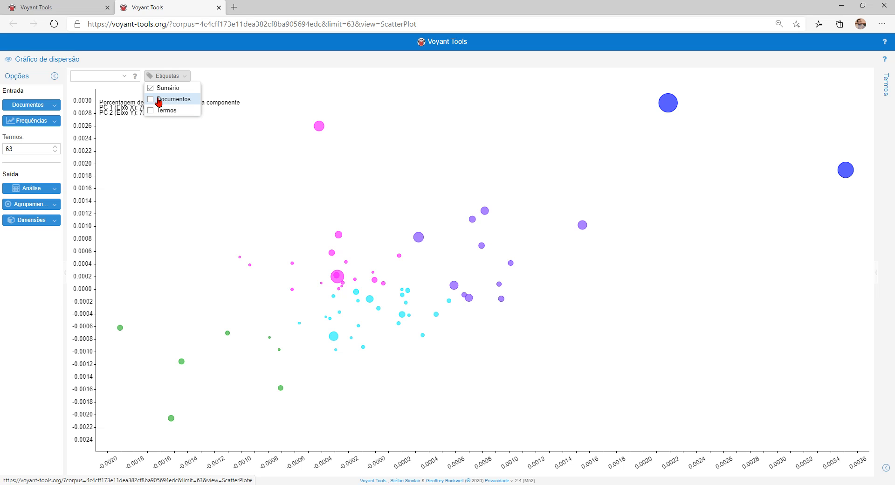
{"action": "left_click", "coordinate": [159, 111]}
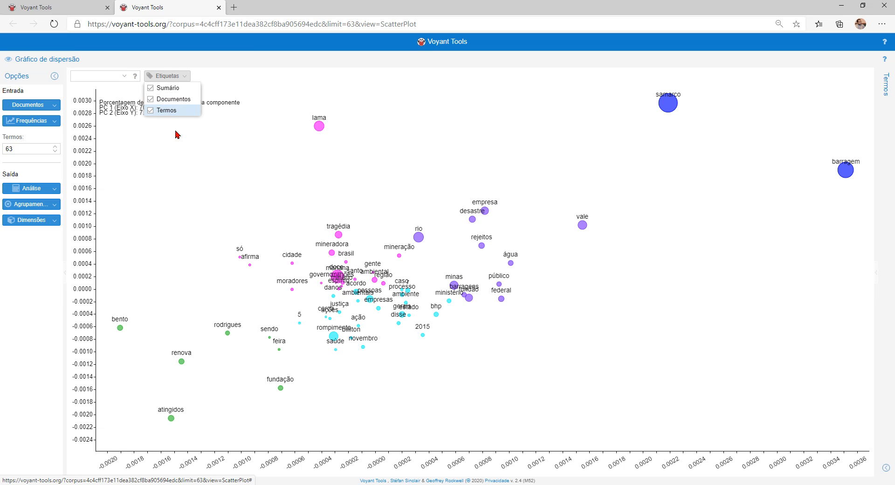
- Switch the plot to correspondence analysis and try hiding the document labels and the term labels, showing each again
{"action": "left_click", "coordinate": [54, 189]}
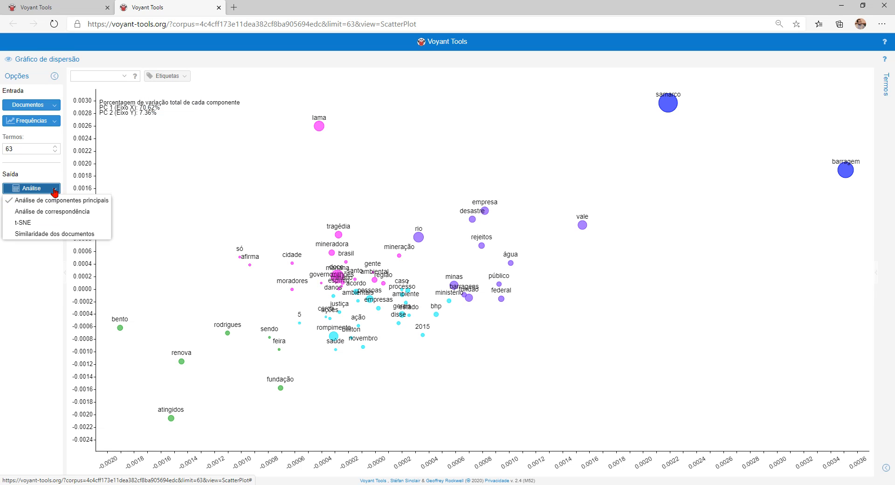
{"action": "left_click", "coordinate": [62, 214]}
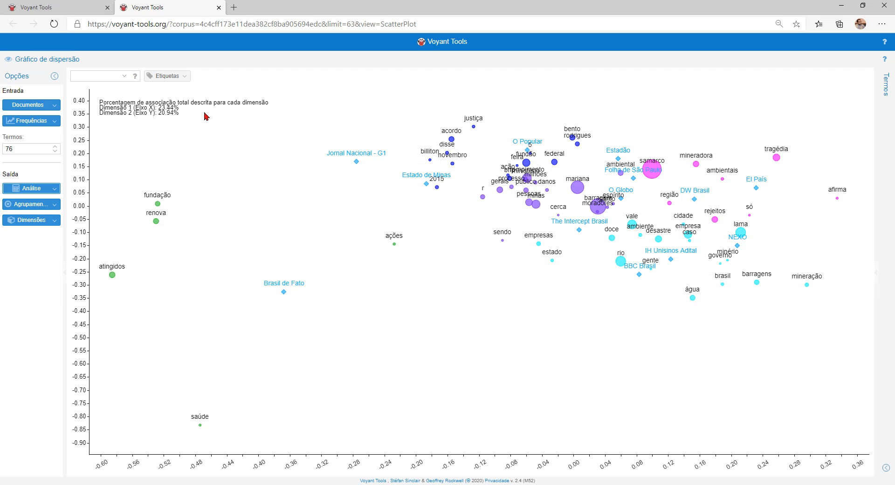
{"action": "left_click", "coordinate": [184, 76]}
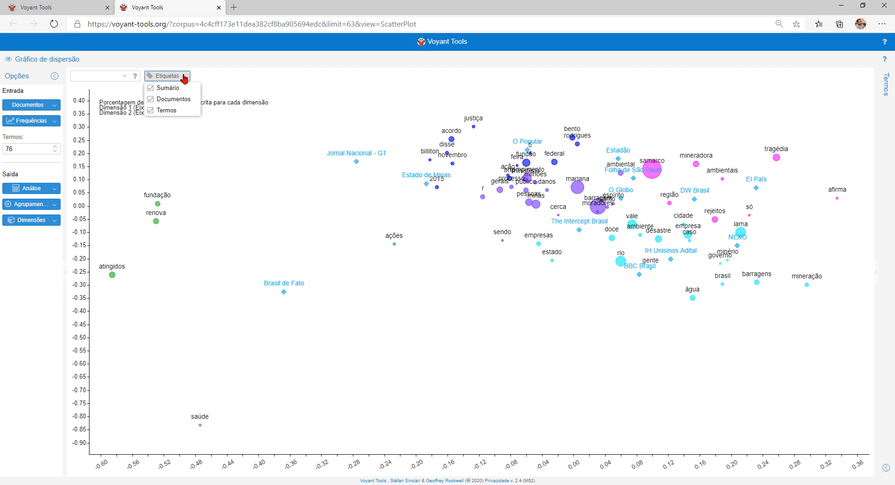
{"action": "left_click", "coordinate": [163, 100]}
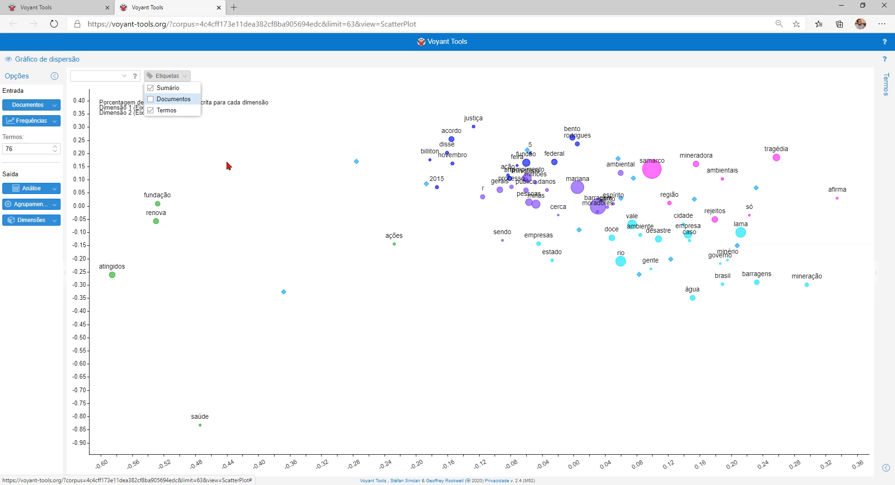
{"action": "left_click", "coordinate": [177, 99]}
{"action": "left_click", "coordinate": [157, 112]}
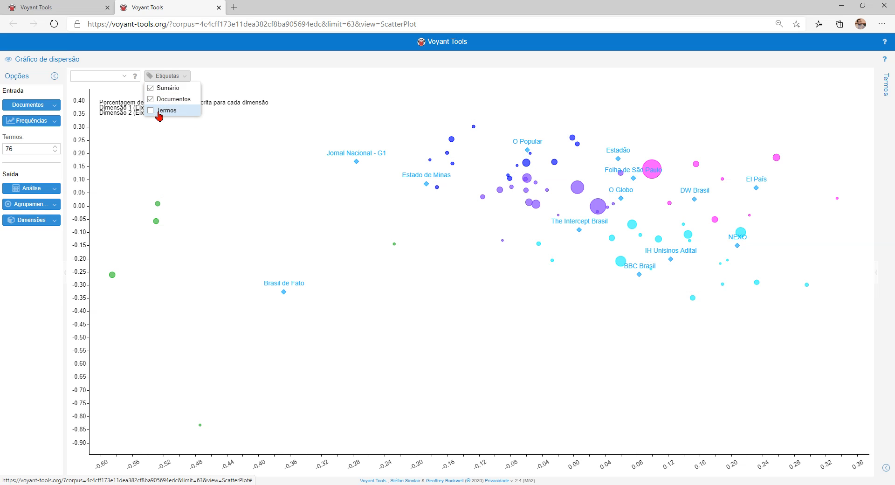
{"action": "left_click", "coordinate": [166, 111]}
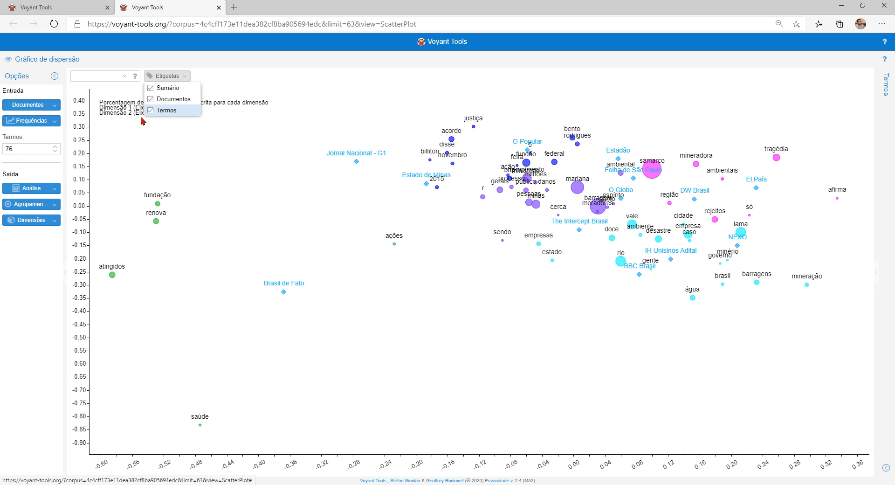
- Switch the scatter plot's analysis to t-SNE and remove the terms "5" and "r" from it
{"action": "left_click", "coordinate": [54, 189]}
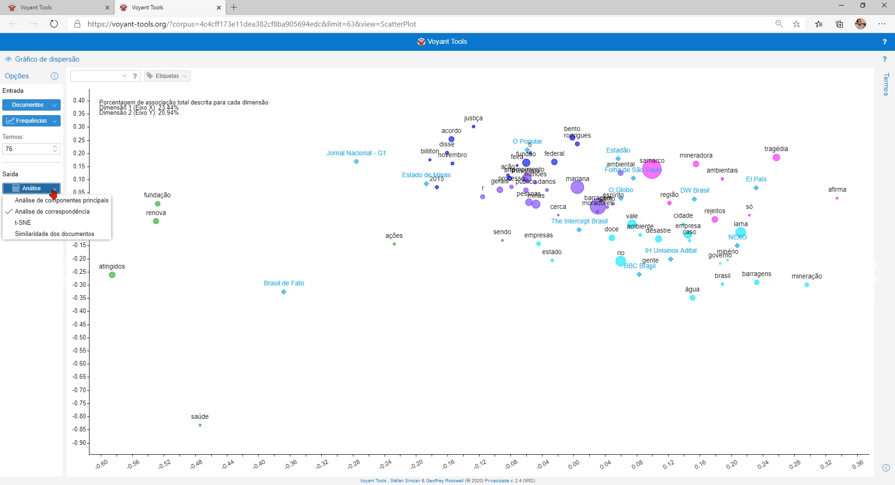
{"action": "left_click", "coordinate": [20, 226]}
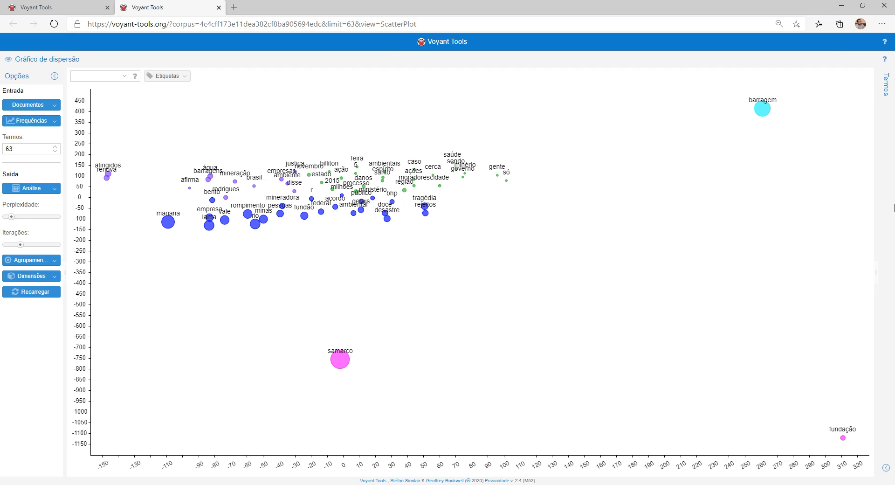
{"action": "left_click", "coordinate": [886, 468]}
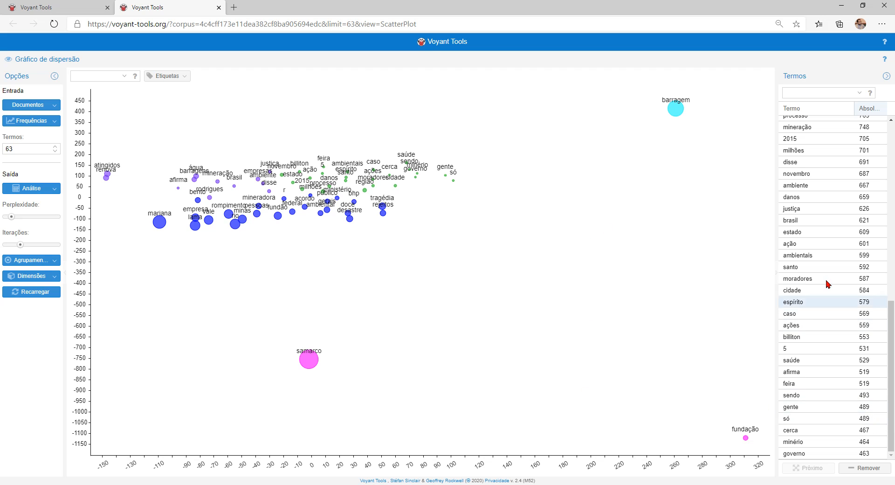
{"action": "left_click", "coordinate": [788, 352]}
{"action": "left_click", "coordinate": [868, 468]}
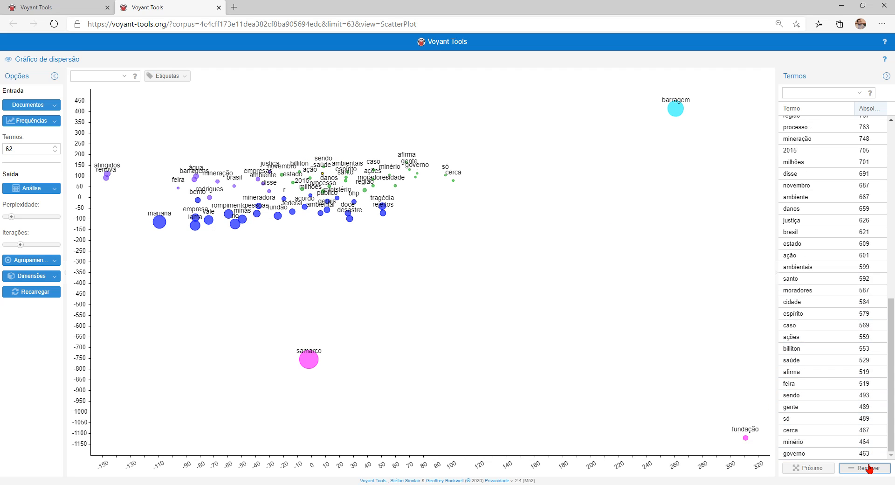
{"action": "scroll", "coordinate": [817, 253], "scroll_direction": "up", "scroll_amount": 5}
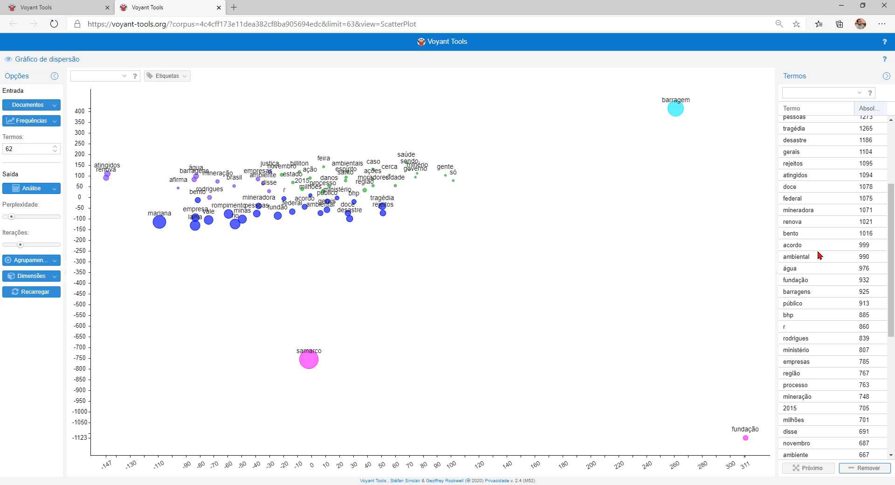
{"action": "left_click", "coordinate": [805, 327]}
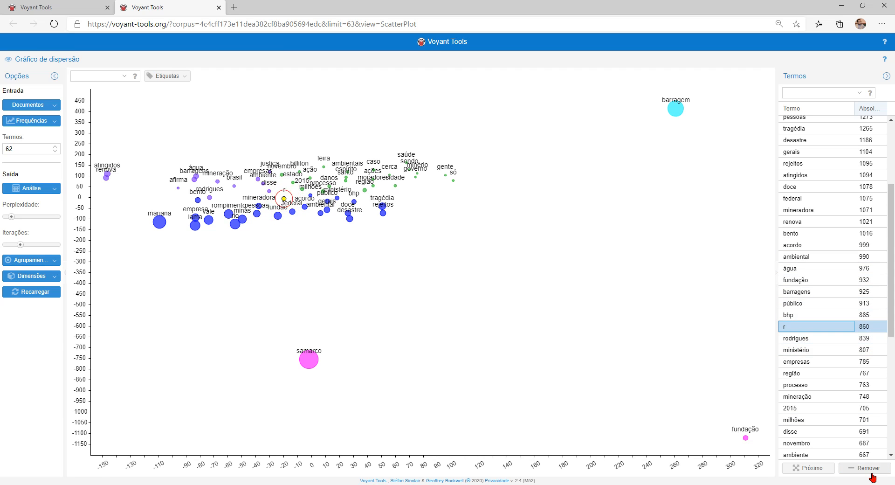
{"action": "left_click", "coordinate": [868, 468]}
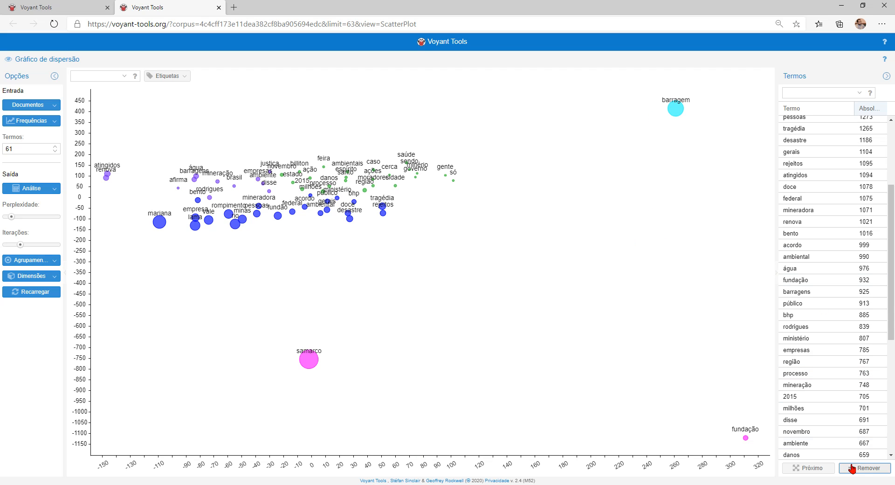
{"action": "left_click", "coordinate": [887, 77]}
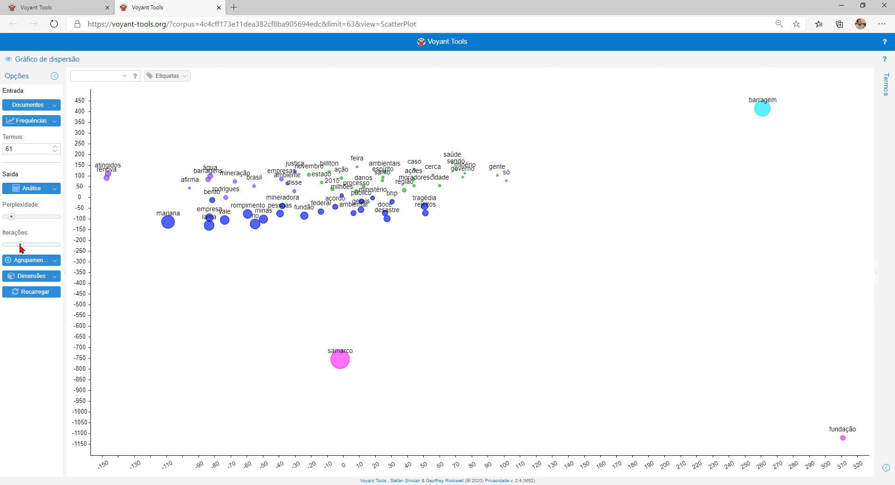
- Raise the t-SNE iterations to the maximum, try the maximum perplexity and reduce it to about a quarter of its range
{"action": "left_click_drag", "start_coordinate": [25, 248], "coordinate": [61, 246]}
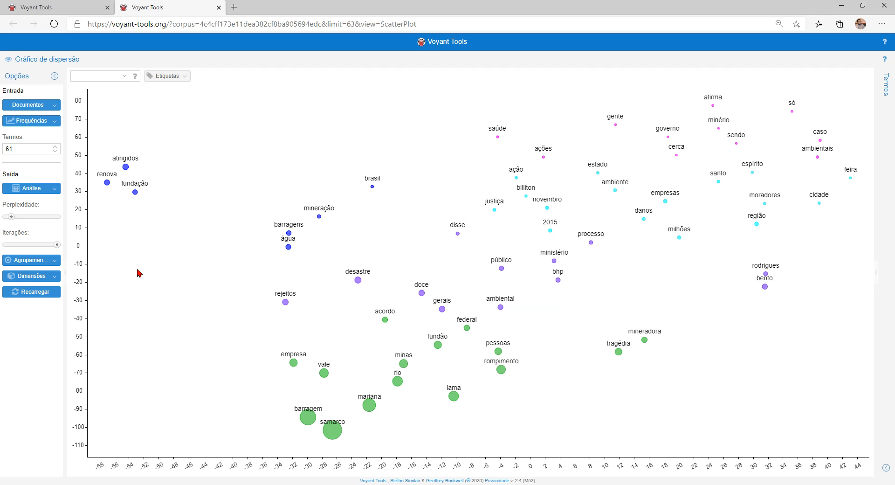
{"action": "left_click_drag", "start_coordinate": [6, 216], "coordinate": [57, 229]}
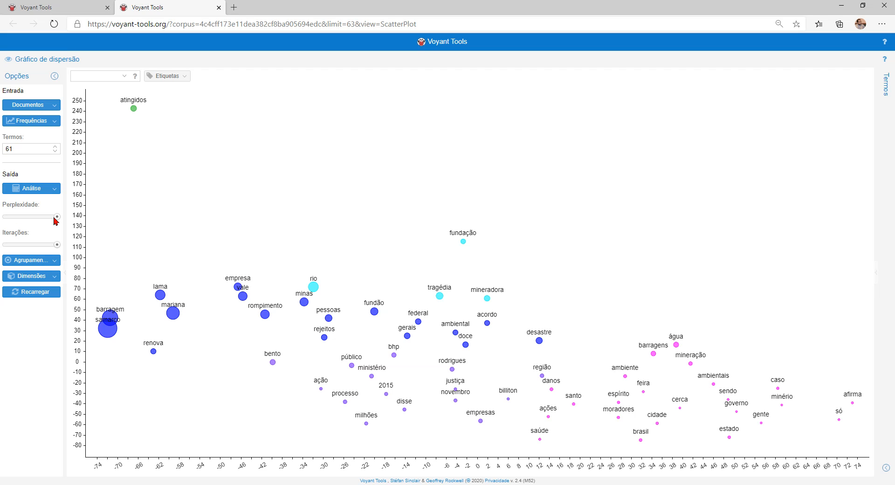
{"action": "left_click_drag", "start_coordinate": [54, 220], "coordinate": [17, 218]}
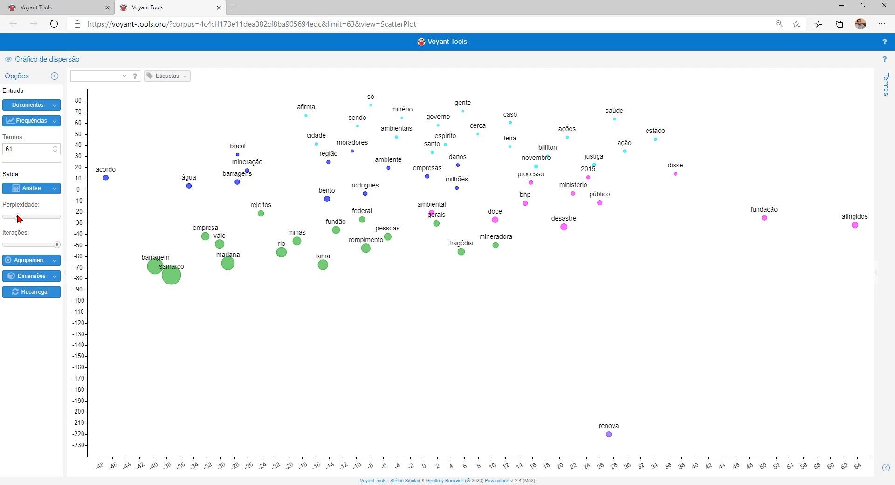
- Check the dimension and cluster options of the t-SNE plot, leaving both as they are
{"action": "left_click", "coordinate": [57, 279]}
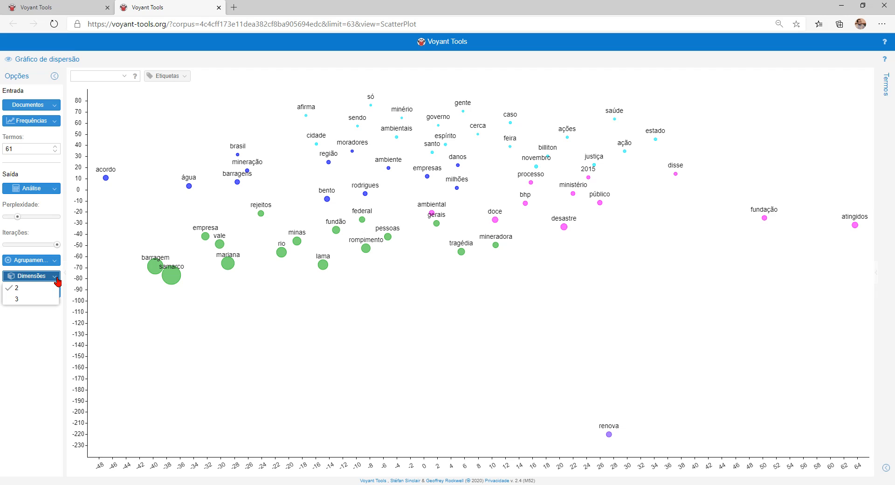
{"action": "left_click", "coordinate": [54, 261]}
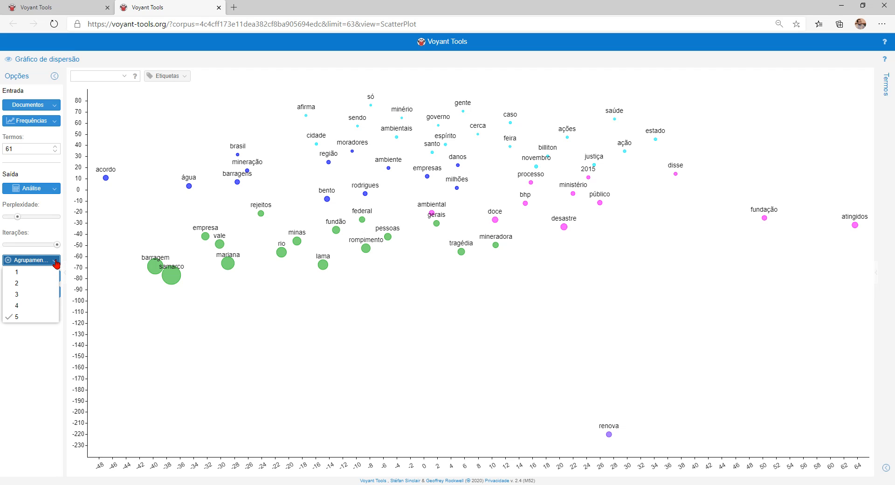
{"action": "left_click", "coordinate": [148, 191]}
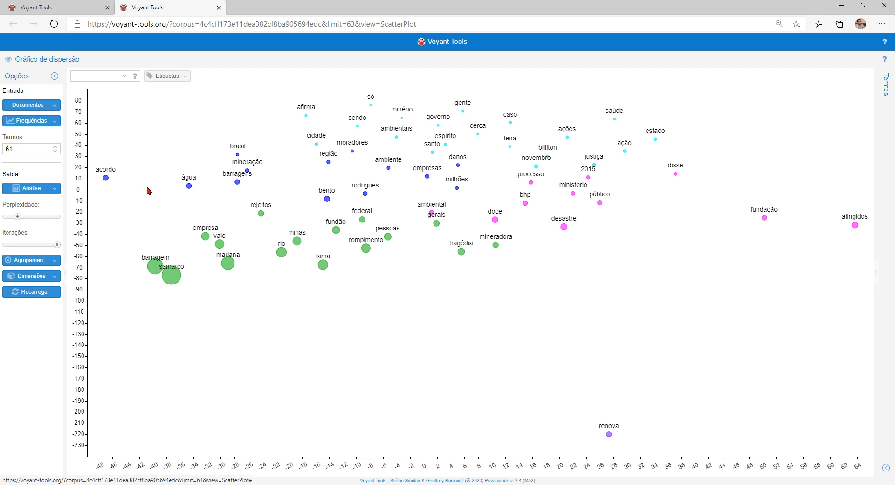
- Switch the scatter plot's analysis to document similarity and try lowering the number of terms
{"action": "left_click", "coordinate": [59, 191]}
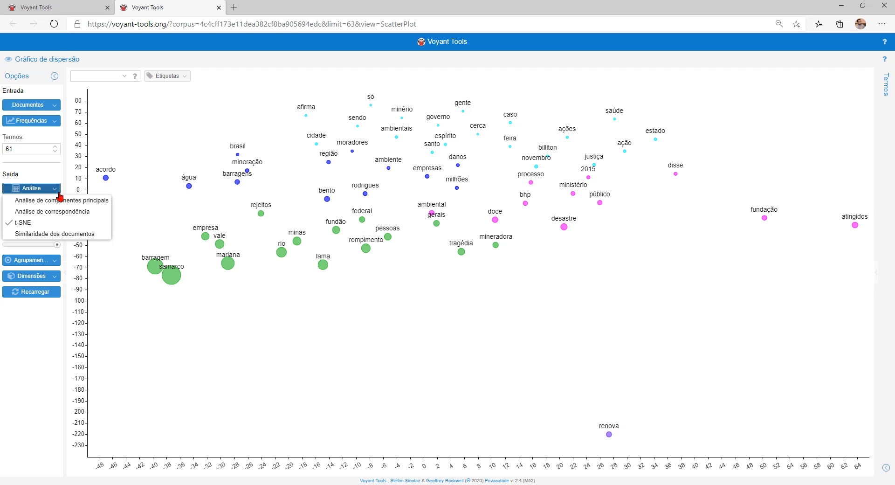
{"action": "left_click", "coordinate": [38, 237]}
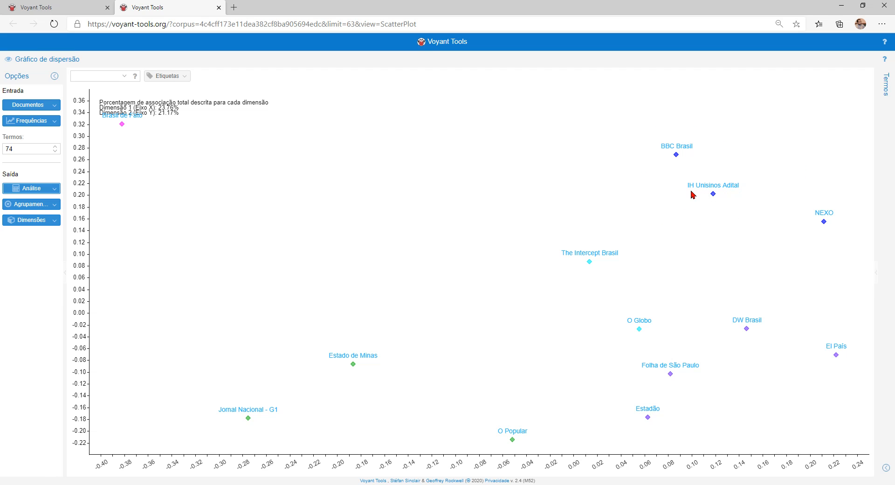
{"action": "mouse_move", "coordinate": [836, 228]}
{"action": "left_click", "coordinate": [55, 151]}
{"action": "left_click", "coordinate": [55, 152]}
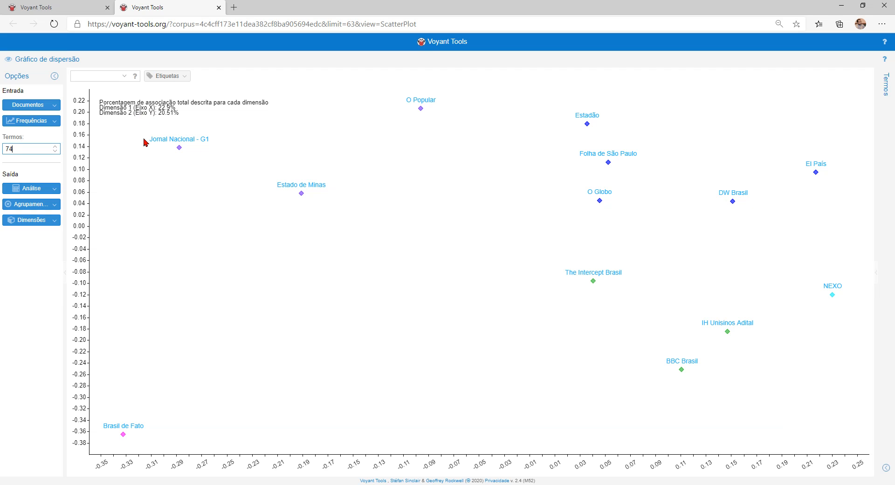
- Deselect all documents in the corpus selection and restrict the plot to Brasil de Fato only
{"action": "mouse_move", "coordinate": [309, 189]}
{"action": "left_click", "coordinate": [55, 107]}
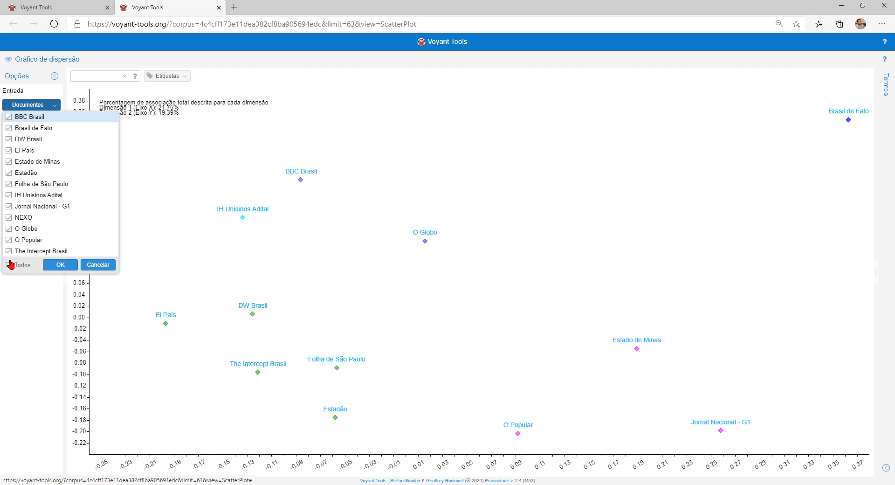
{"action": "left_click", "coordinate": [9, 265]}
{"action": "left_click", "coordinate": [9, 266]}
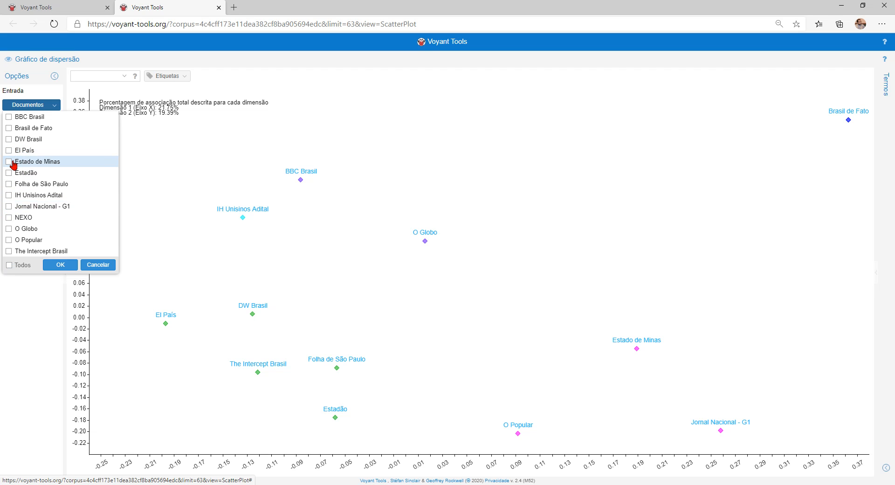
{"action": "left_click", "coordinate": [9, 128]}
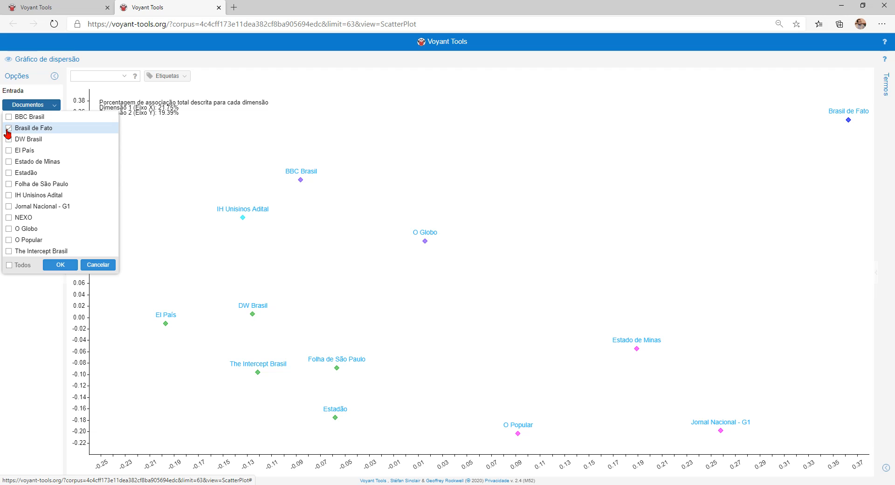
{"action": "left_click", "coordinate": [56, 266]}
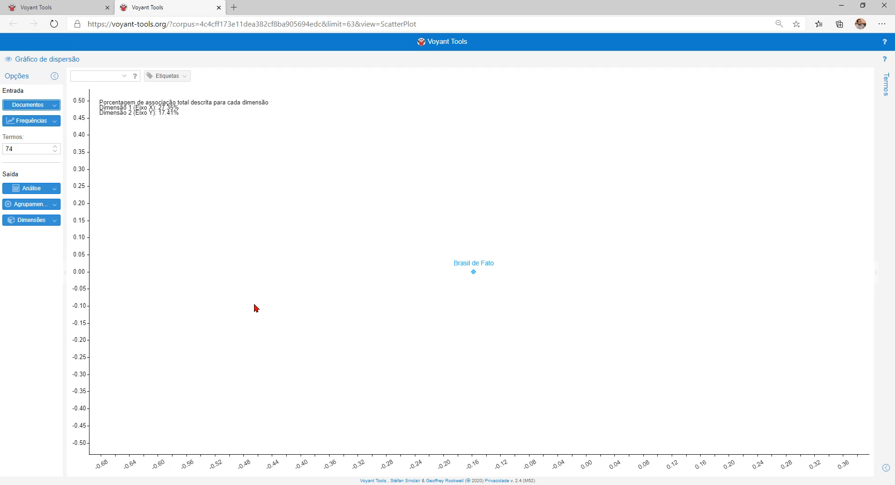
- View the Brasil de Fato terms as a principal component analysis, and switch the plot's analysis to t-SNE
{"action": "left_click", "coordinate": [53, 189]}
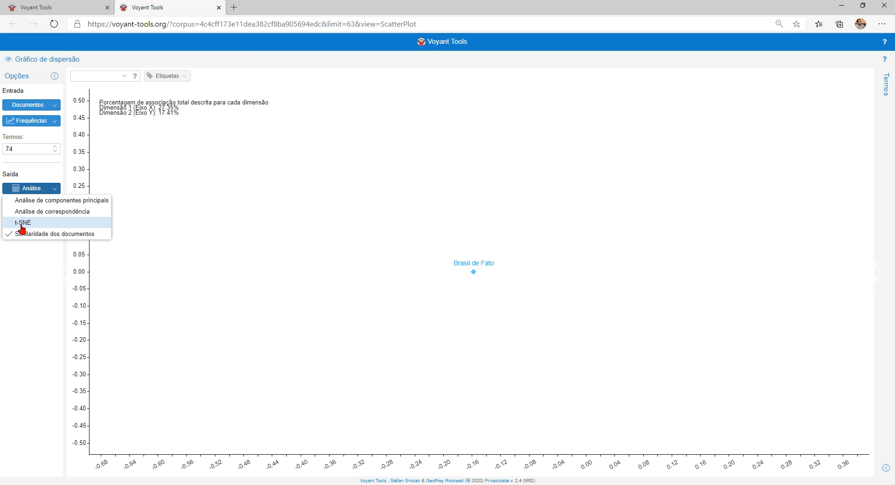
{"action": "left_click", "coordinate": [55, 200]}
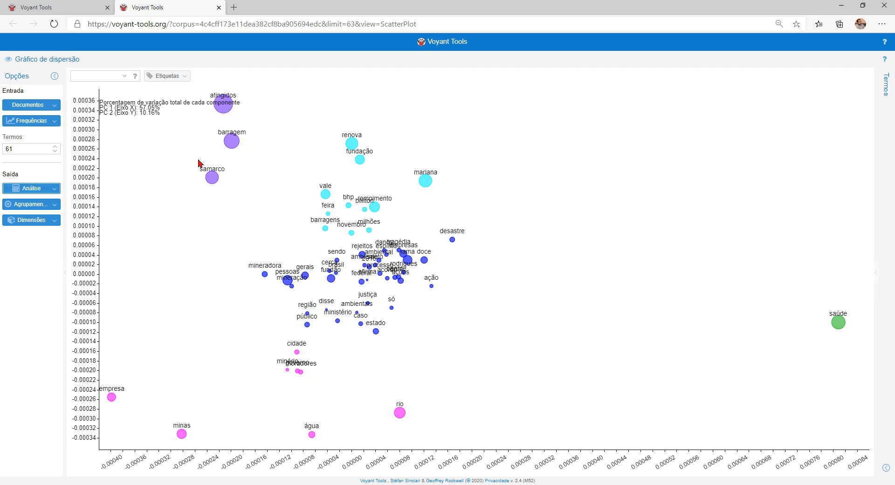
{"action": "mouse_move", "coordinate": [334, 236]}
{"action": "left_click", "coordinate": [57, 189]}
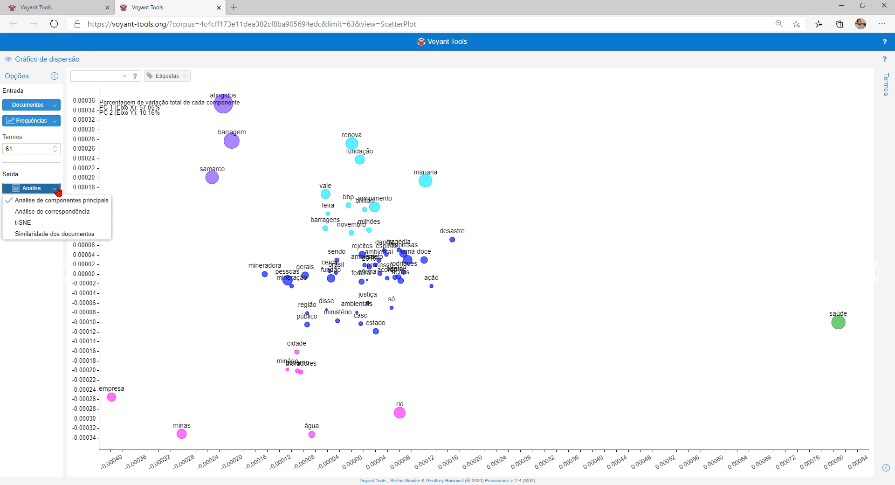
{"action": "left_click", "coordinate": [29, 222]}
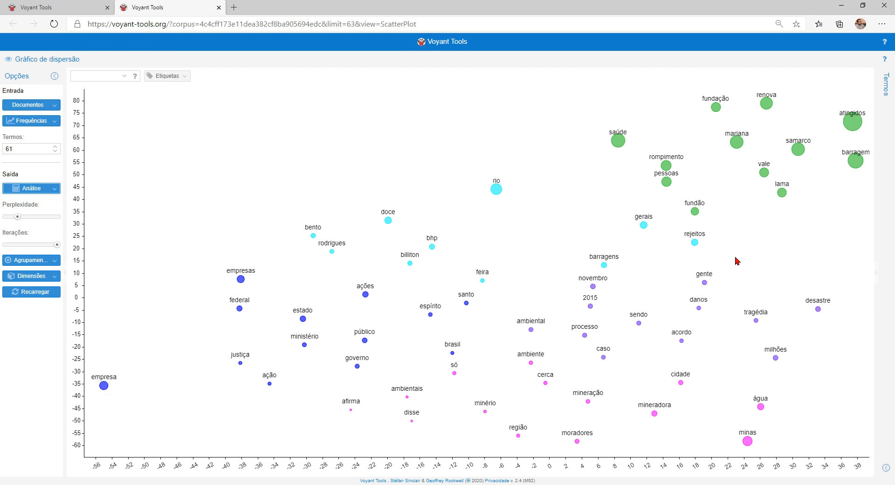